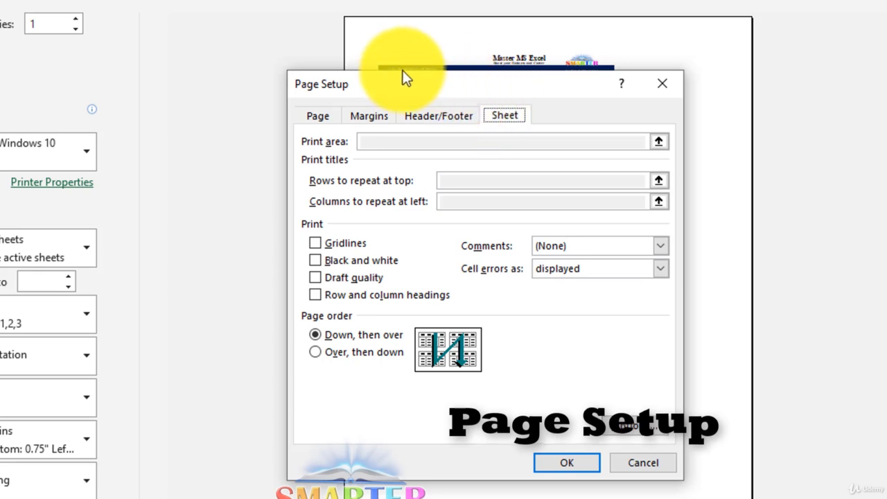
# Step: Switch the page orientation to Landscape in the Page Setup settings
pyautogui.click(316, 117)
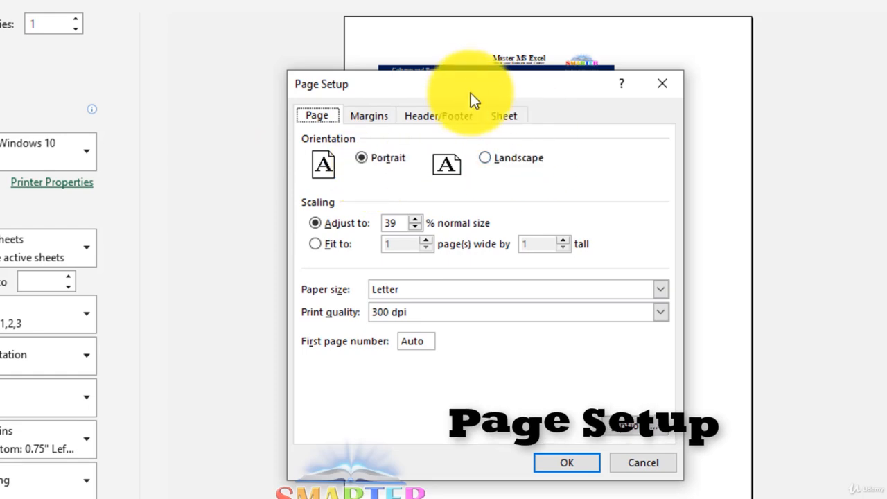
pyautogui.moveTo(470, 93); pyautogui.dragTo(15, 57)
pyautogui.click(32, 129)
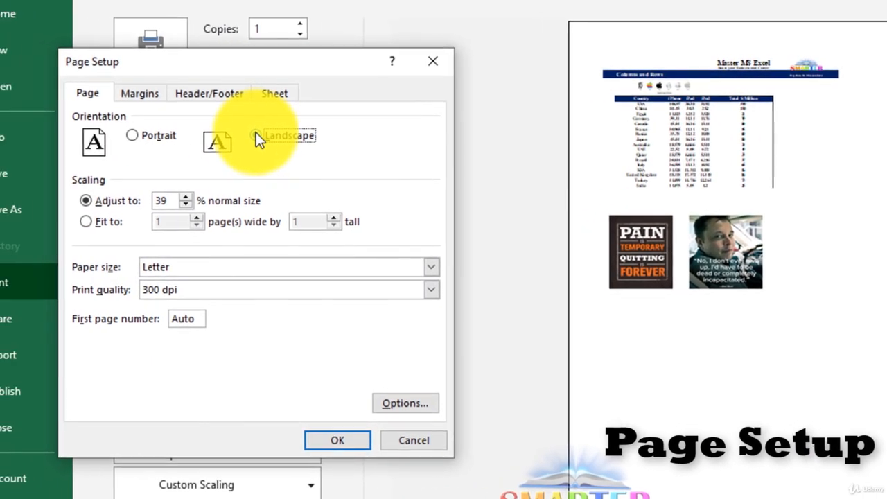
pyautogui.click(210, 439)
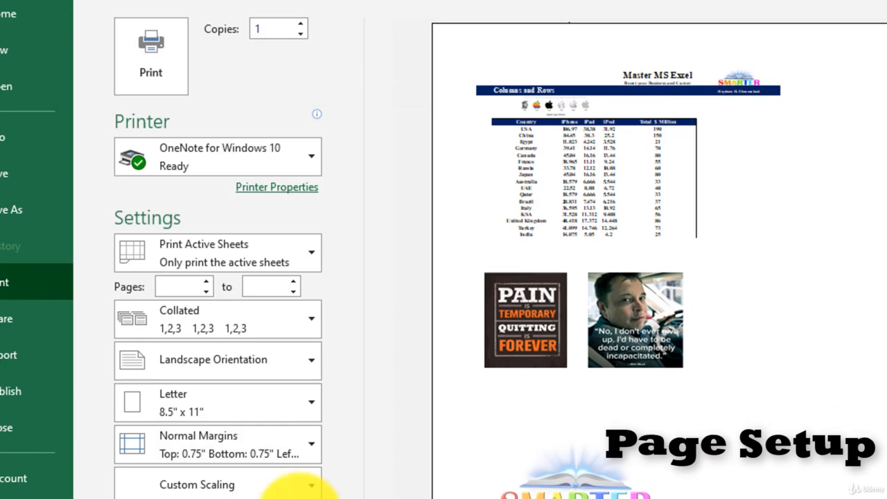
# Step: Return the page orientation to Portrait in the Page Setup settings
pyautogui.click(312, 485)
pyautogui.click(139, 142)
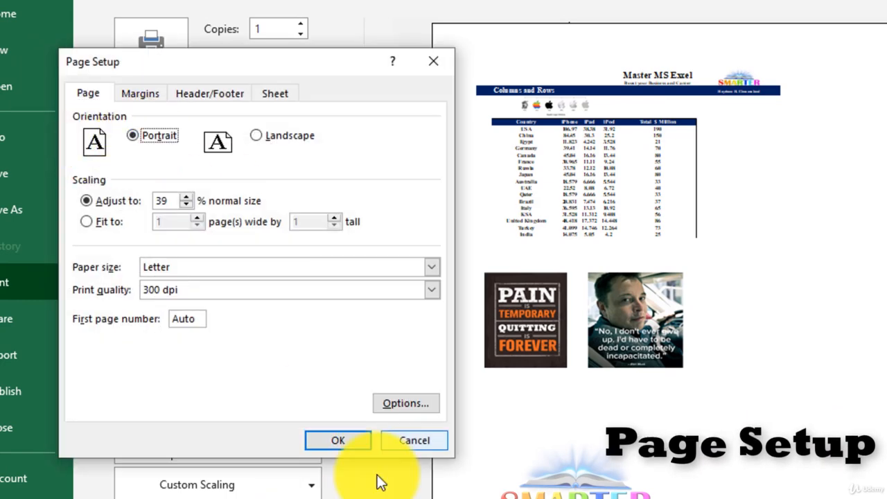
pyautogui.click(339, 440)
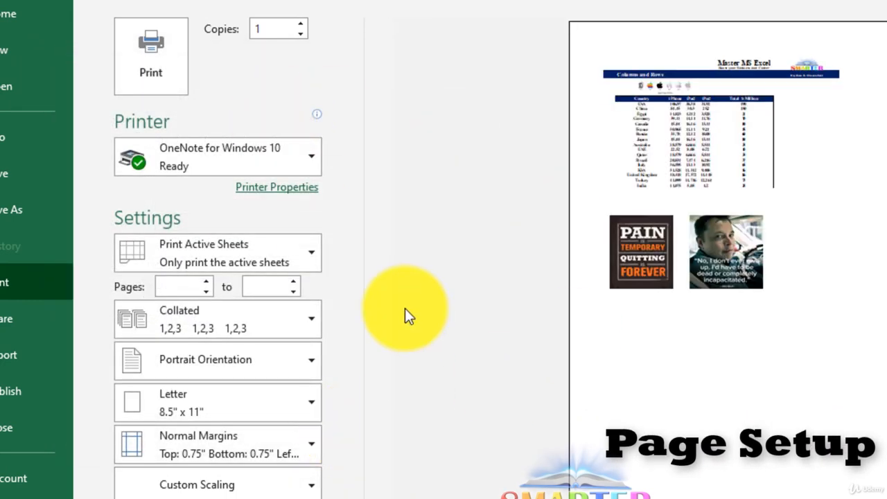
# Step: Enlarge the printout by raising the Adjust to scaling percentage in the Page Setup settings
pyautogui.click(259, 363)
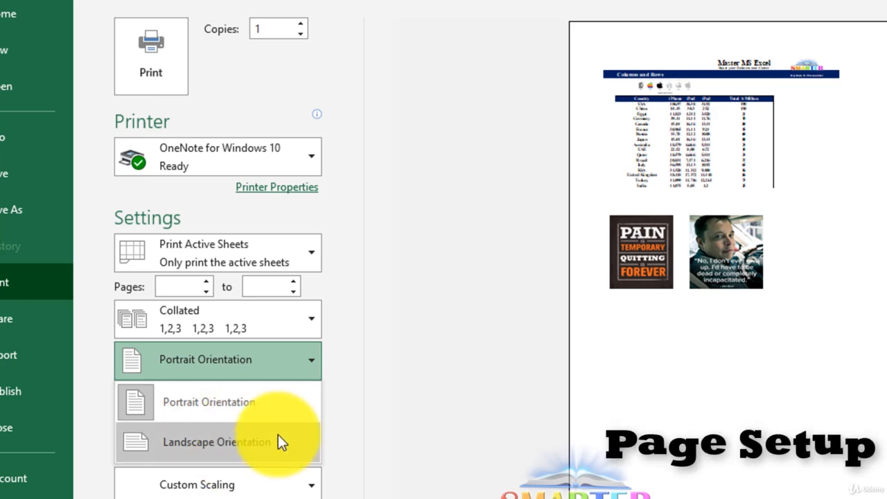
pyautogui.click(415, 355)
pyautogui.click(313, 491)
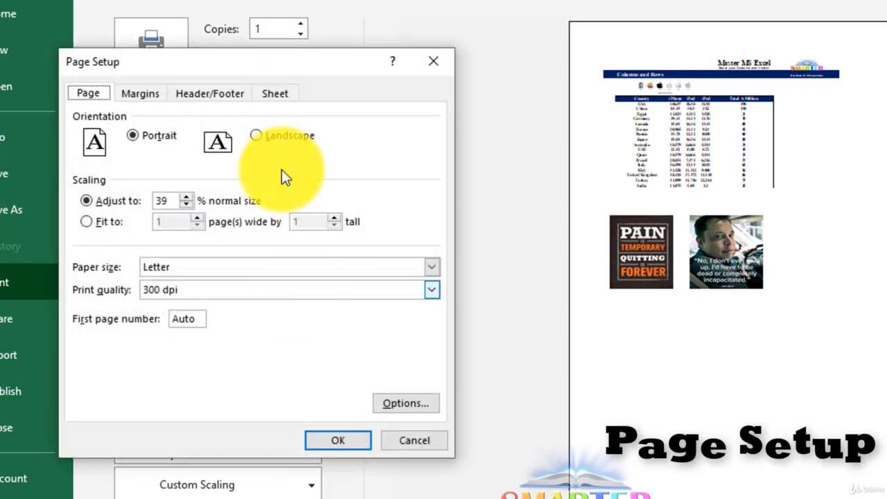
pyautogui.moveTo(260, 74); pyautogui.dragTo(641, 94)
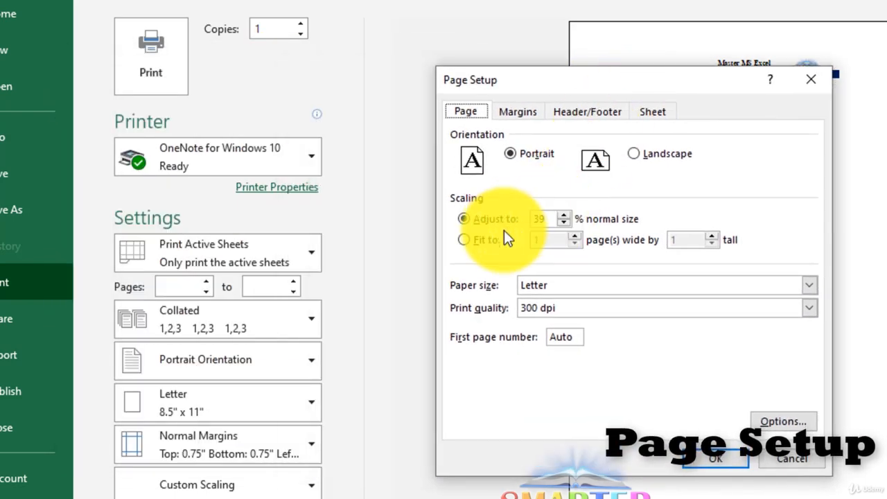
pyautogui.moveTo(614, 88); pyautogui.dragTo(312, 73)
pyautogui.doubleClick(368, 186)
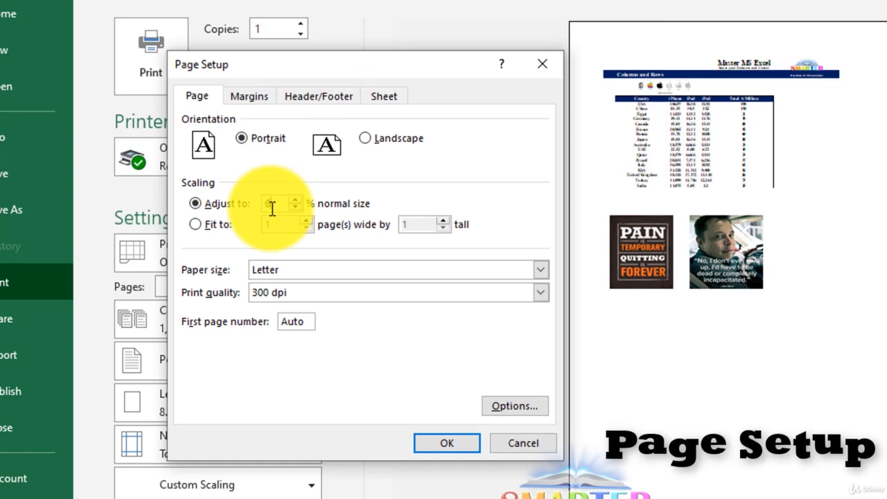
pyautogui.press('Return')
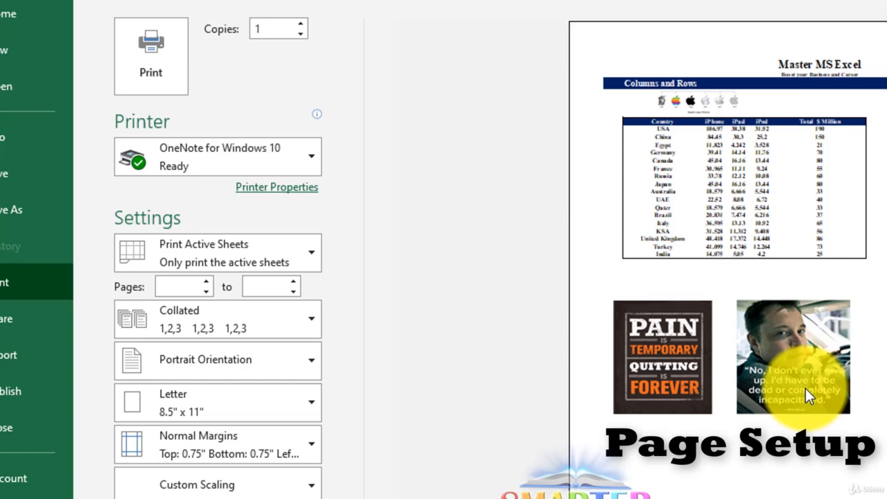
# Step: Adjust the print scaling to 80% of normal size and page through the print preview to page 4
pyautogui.click(286, 498)
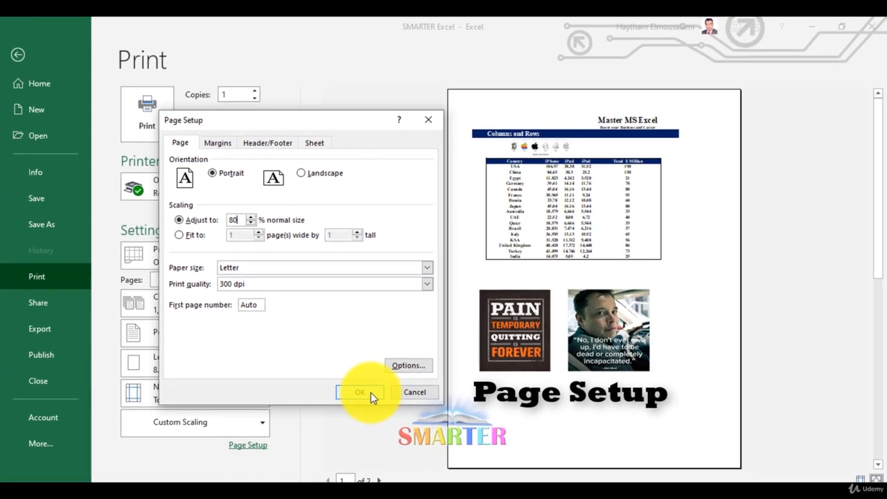
pyautogui.click(463, 444)
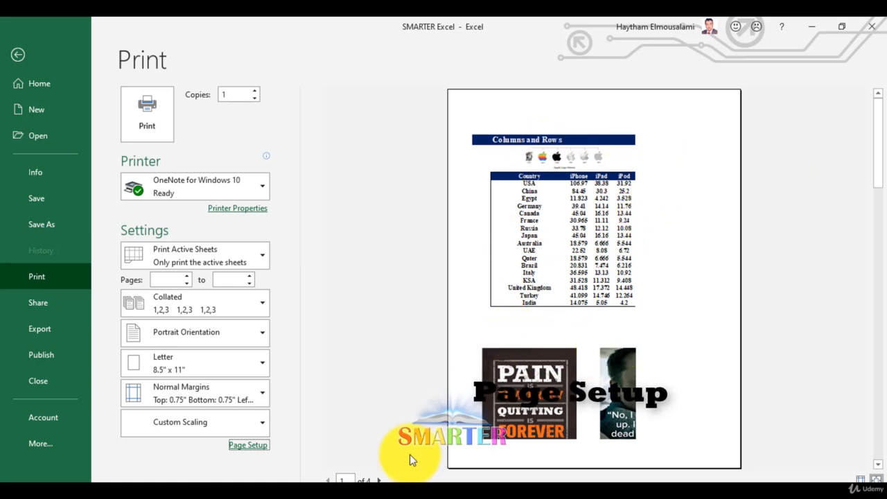
pyautogui.click(379, 480)
pyautogui.click(379, 479)
pyautogui.click(379, 479)
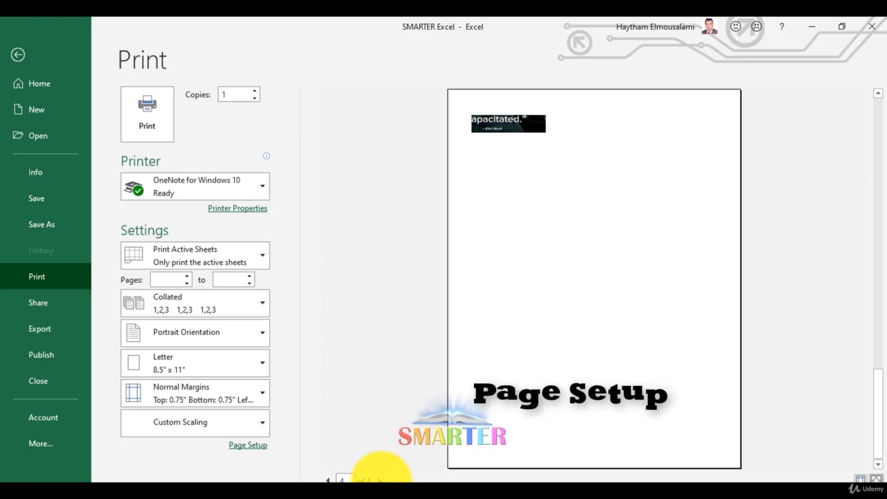
# Step: Adjust the print scaling to 70% of normal size and check both pages in the print preview
pyautogui.click(247, 447)
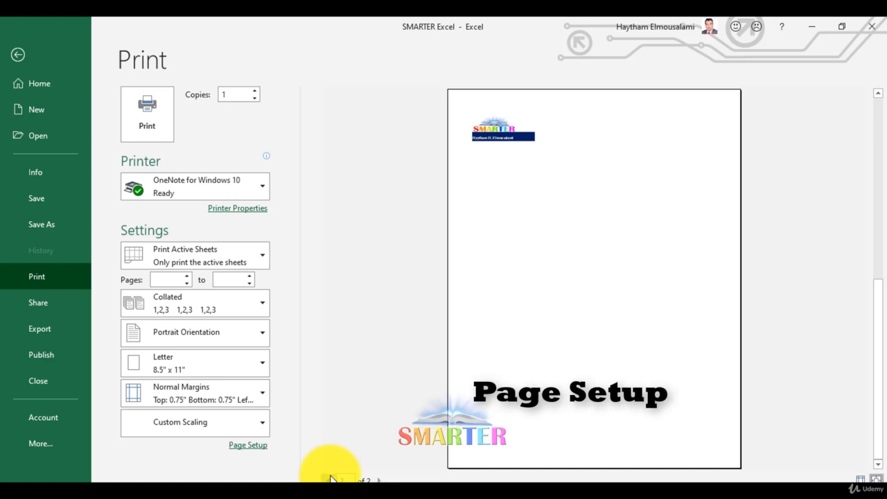
pyautogui.click(329, 480)
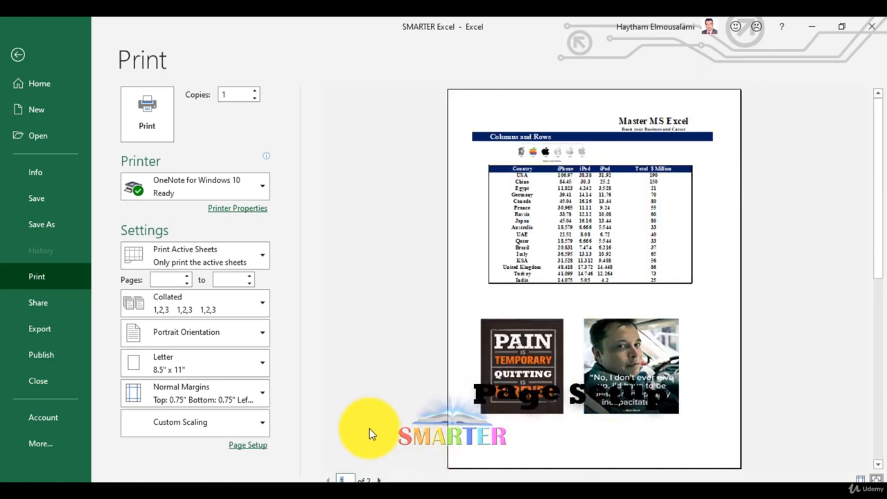
pyautogui.click(378, 479)
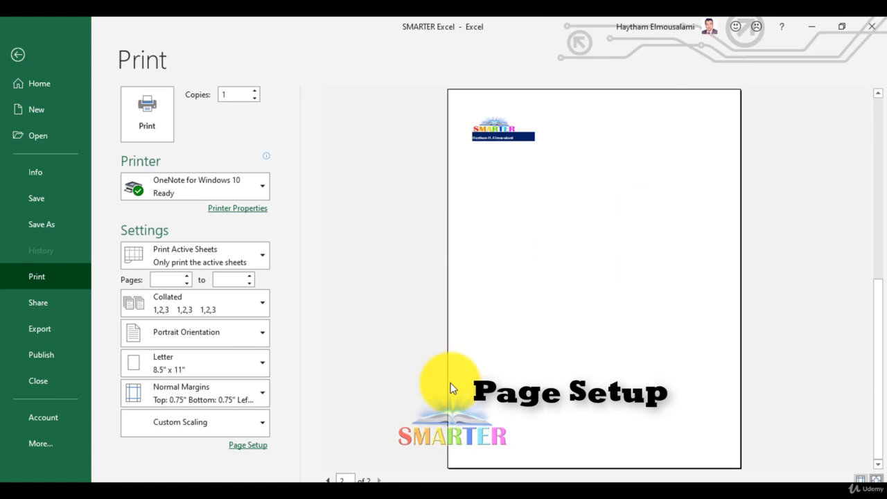
pyautogui.click(246, 445)
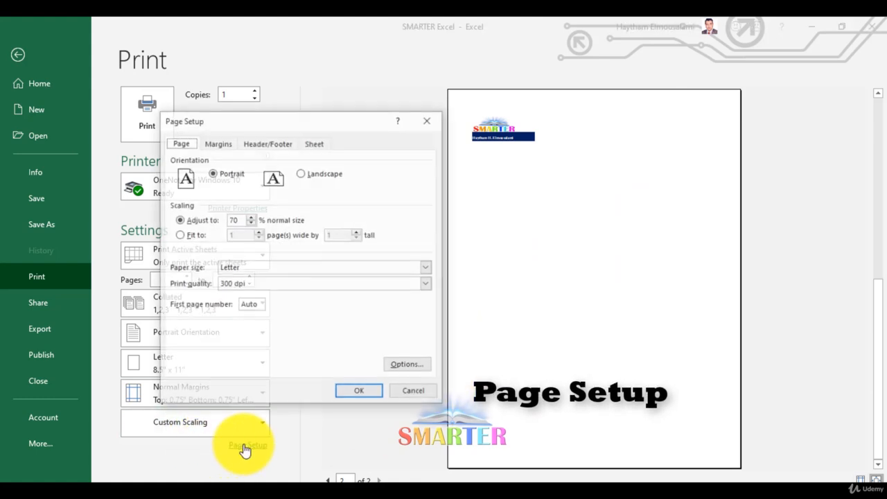
pyautogui.click(431, 392)
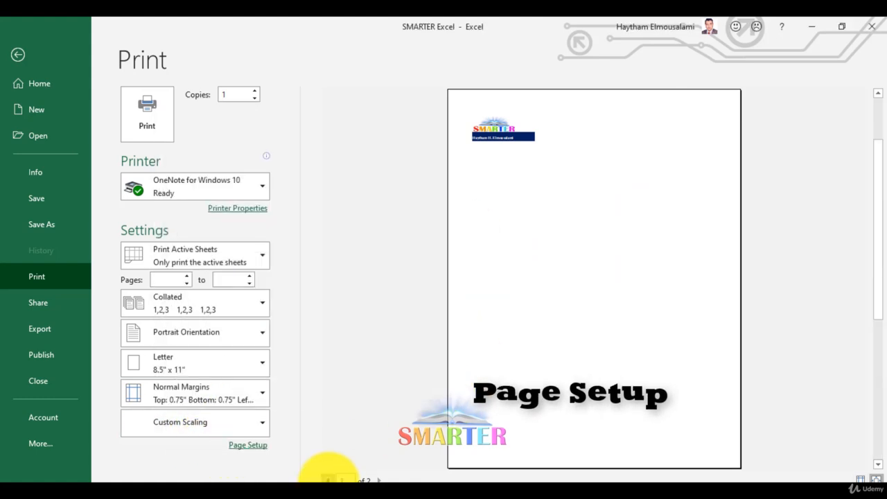
pyautogui.click(329, 480)
# Step: Switch the scaling to Fit to, at 1 page wide by 1 tall, and apply it
pyautogui.click(249, 447)
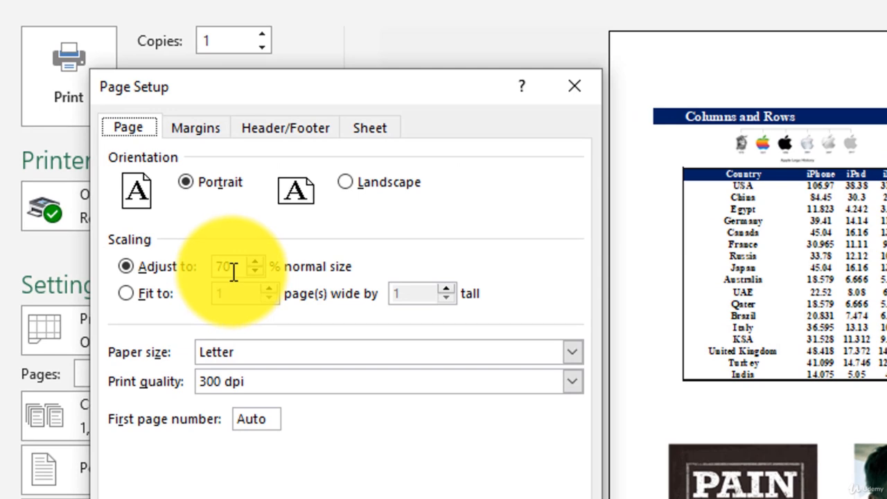
pyautogui.click(165, 291)
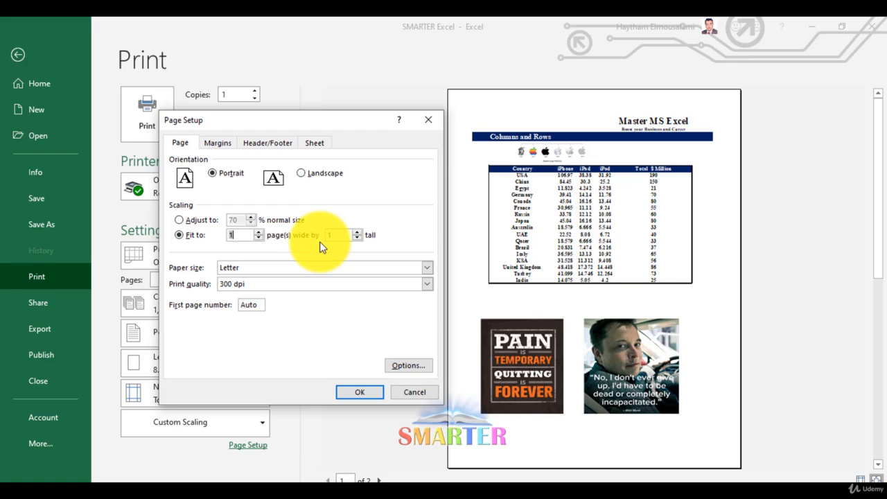
pyautogui.click(368, 396)
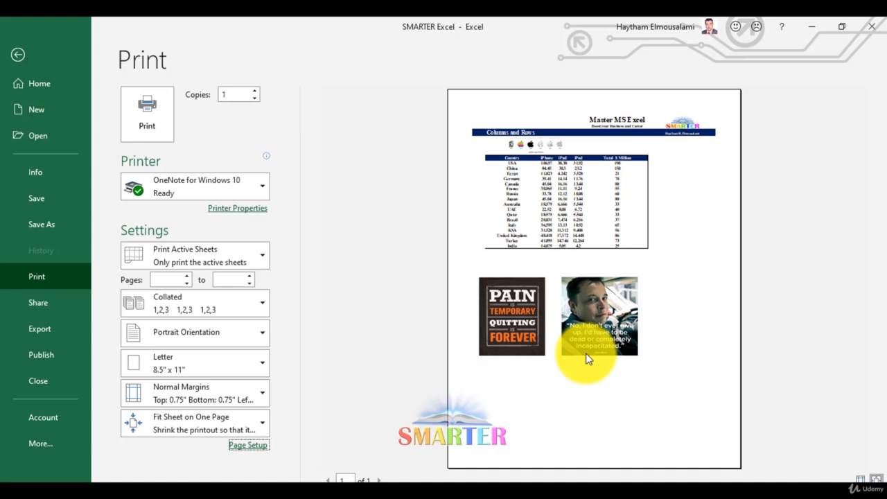
# Step: Set the Fit to scaling to 1 page wide by 0 tall so only the columns are constrained to one page
pyautogui.click(260, 446)
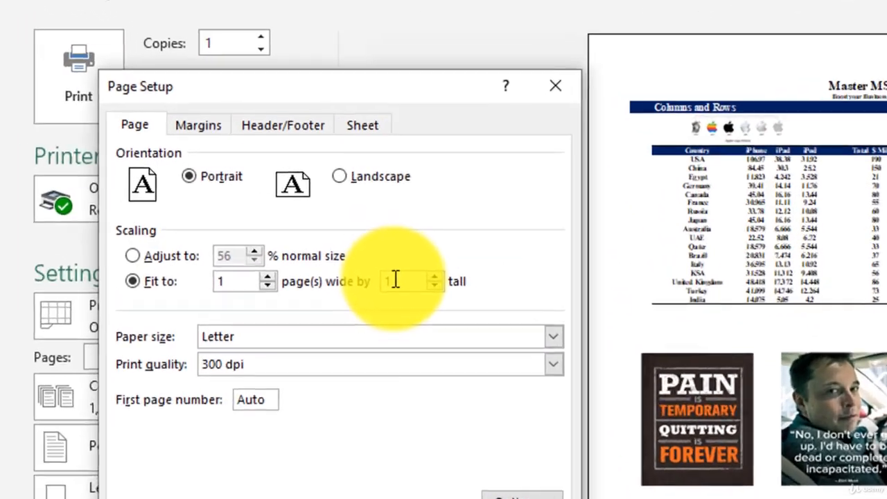
pyautogui.click(396, 280)
pyautogui.press('BackSpace')
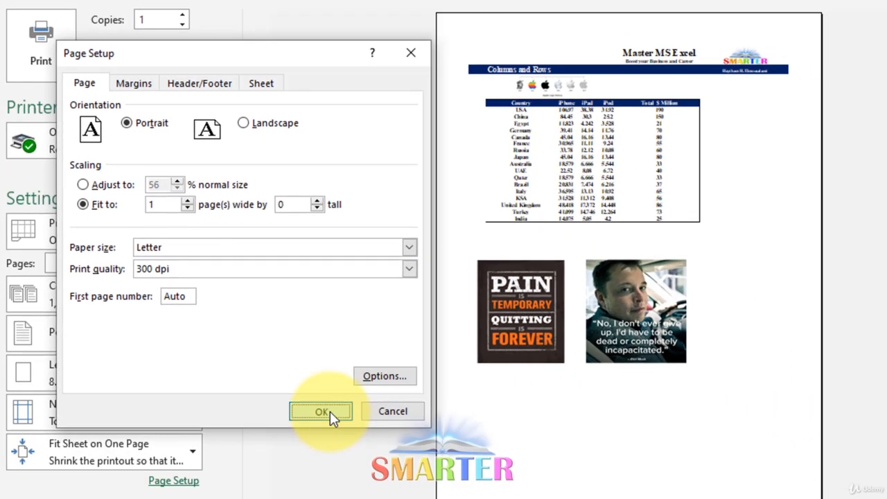
pyautogui.click(372, 477)
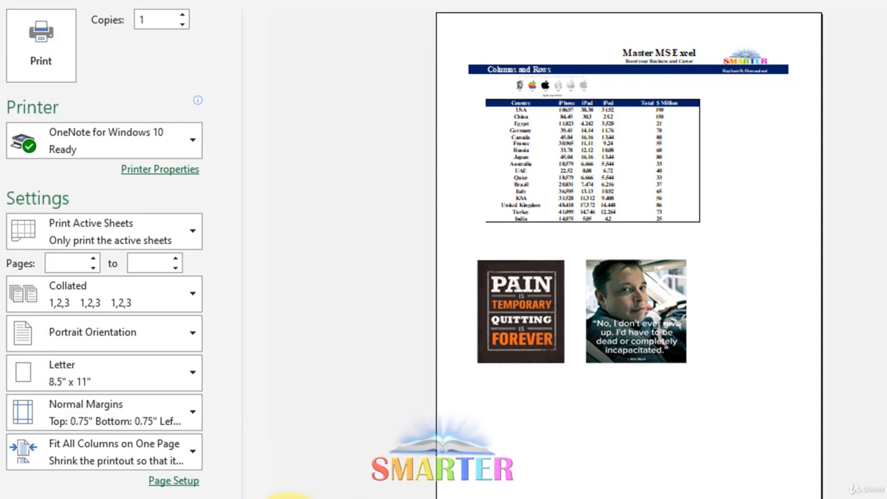
pyautogui.click(173, 481)
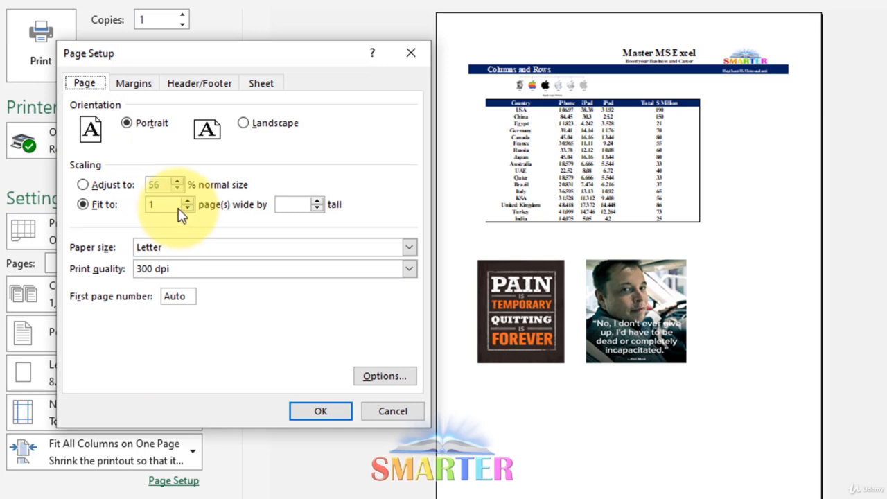
pyautogui.click(305, 210)
pyautogui.click(327, 414)
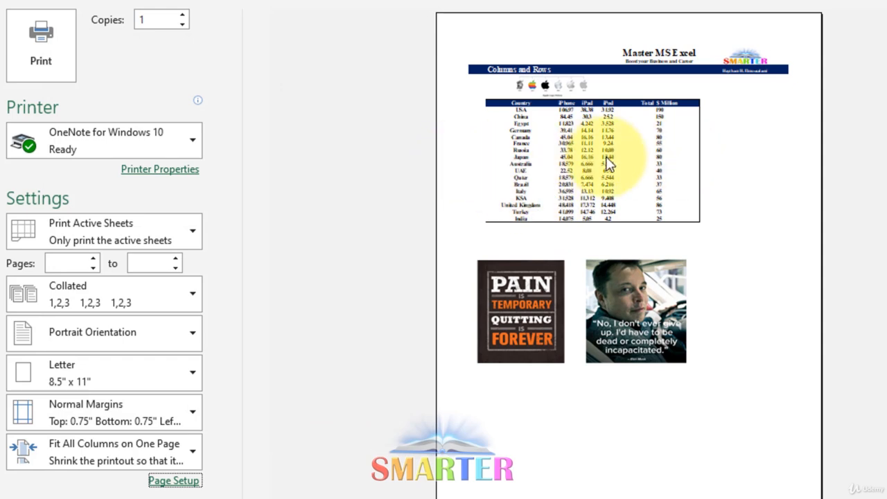
# Step: Change the paper size to A4, review the margin settings and apply the page setup
pyautogui.click(175, 484)
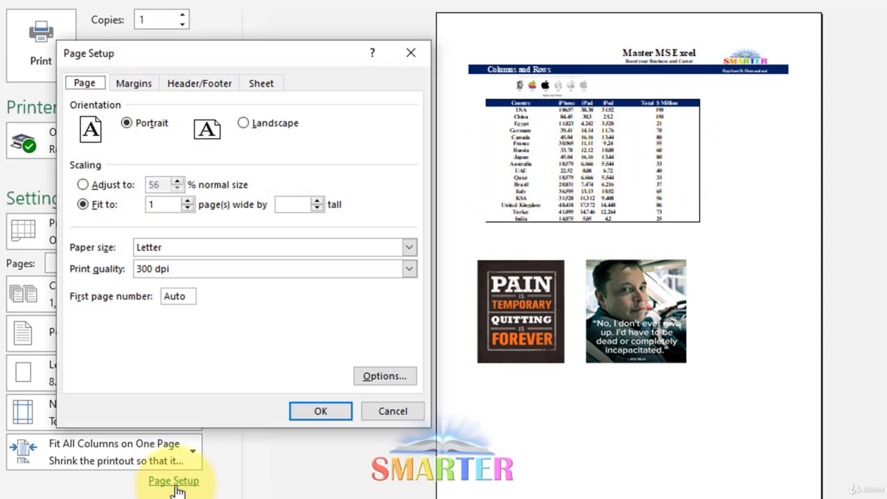
pyautogui.click(236, 248)
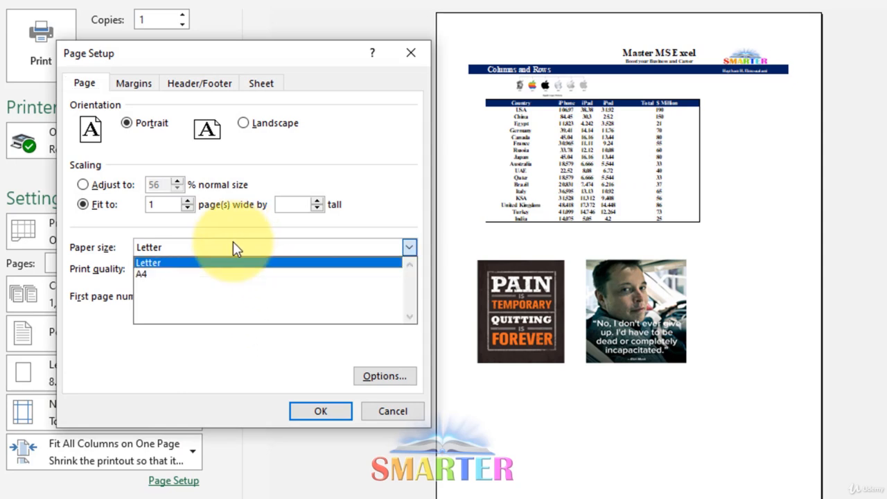
pyautogui.click(183, 290)
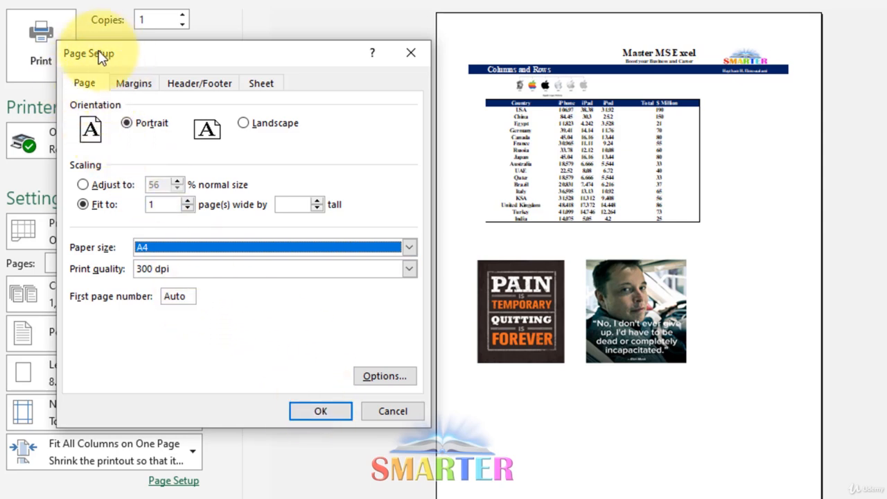
pyautogui.click(123, 90)
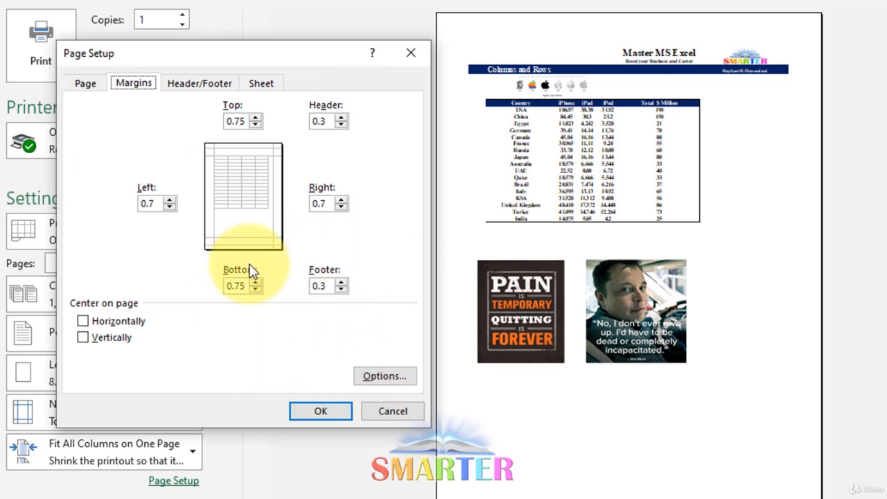
pyautogui.click(335, 412)
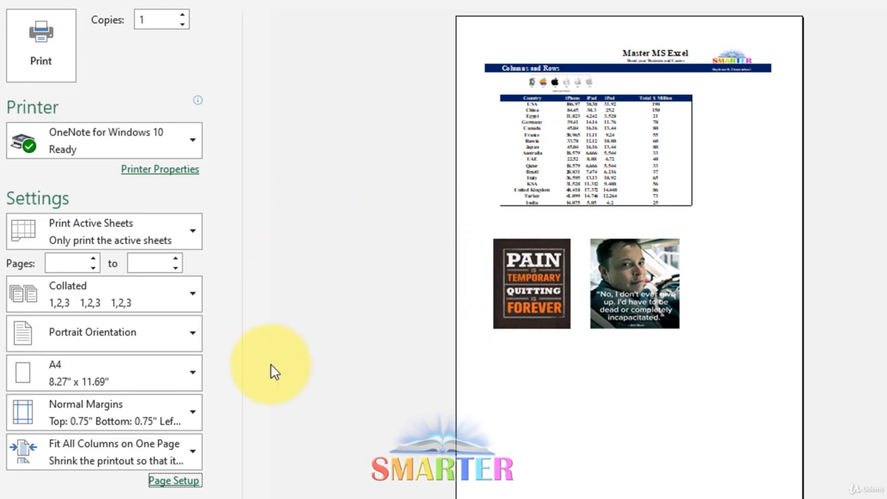
# Step: Set the top, left, bottom and right page margins to 0 and apply the page setup
pyautogui.click(149, 415)
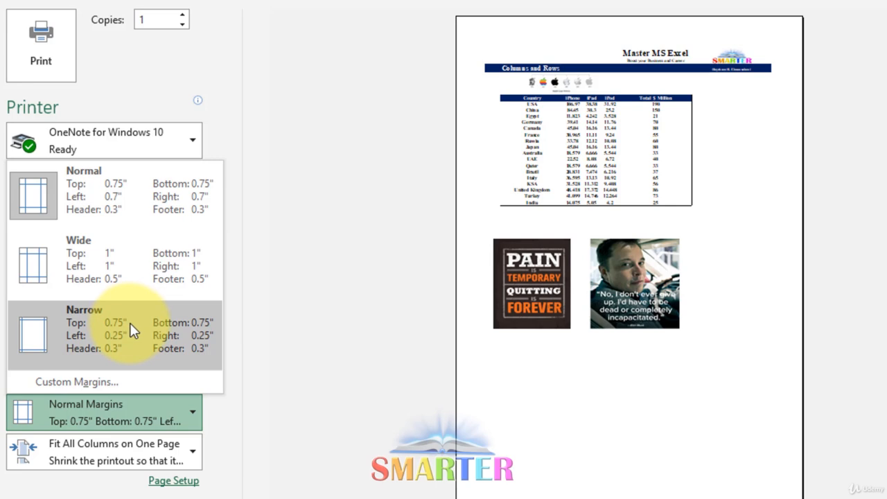
pyautogui.click(198, 483)
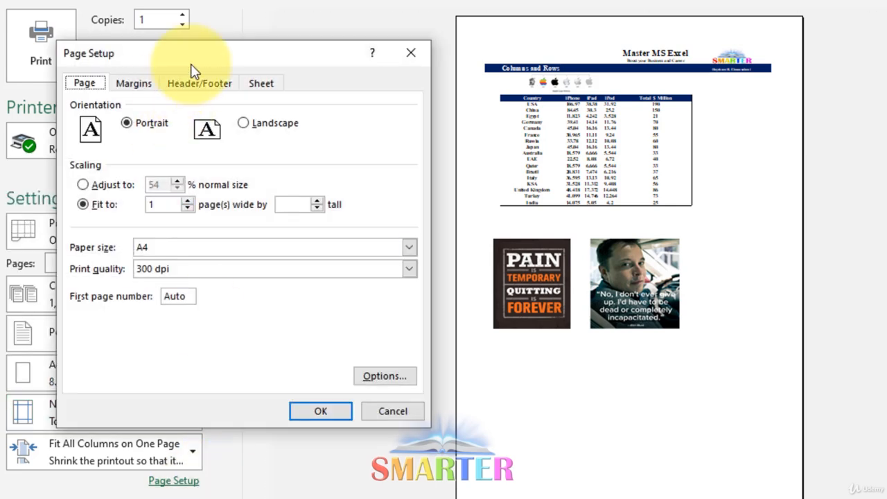
pyautogui.moveTo(193, 67); pyautogui.dragTo(302, 73)
pyautogui.click(251, 95)
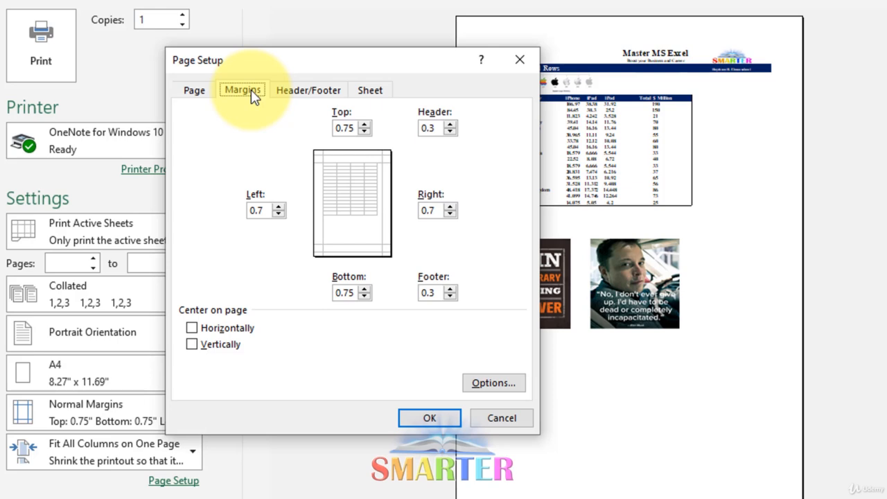
pyautogui.click(364, 132)
pyautogui.click(364, 132)
pyautogui.click(364, 132)
pyautogui.click(278, 215)
pyautogui.click(278, 215)
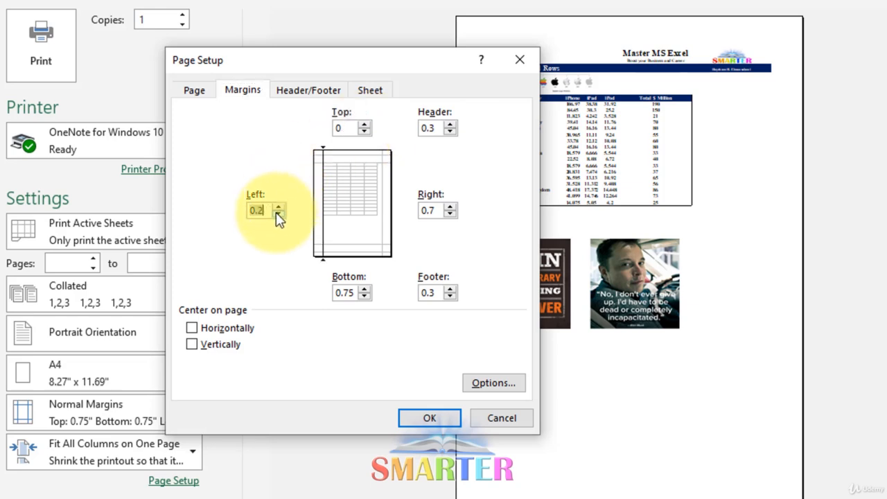
pyautogui.click(278, 215)
pyautogui.click(364, 297)
pyautogui.click(364, 297)
pyautogui.click(363, 296)
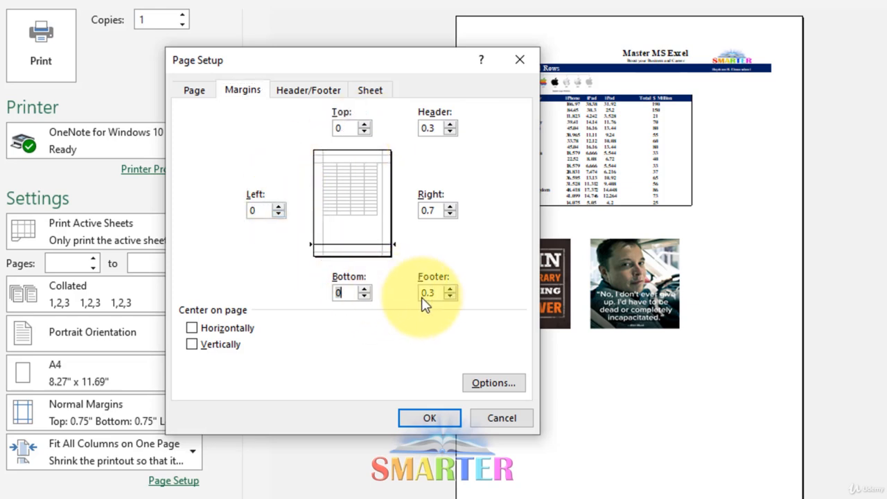
pyautogui.click(450, 214)
pyautogui.click(450, 214)
pyautogui.click(450, 214)
pyautogui.moveTo(297, 49); pyautogui.dragTo(117, 21)
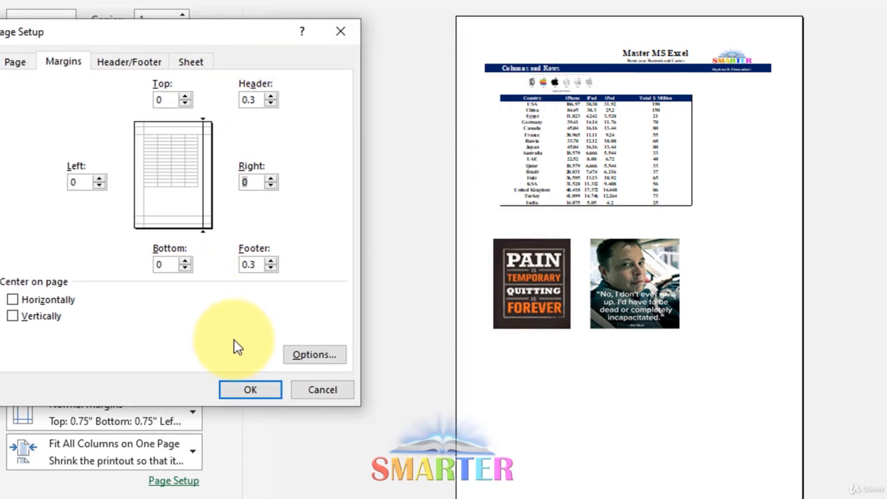
pyautogui.click(255, 390)
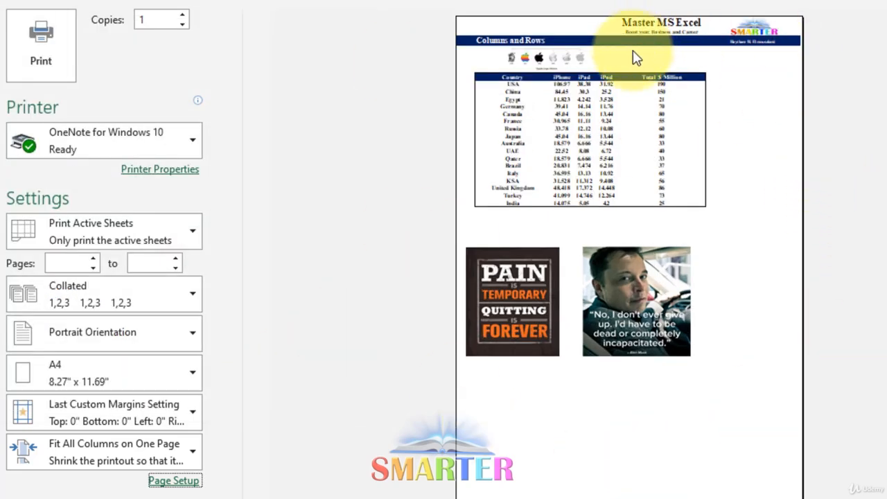
# Step: Set the top, left, bottom and right page margins to 0.25 and apply the page setup
pyautogui.click(166, 481)
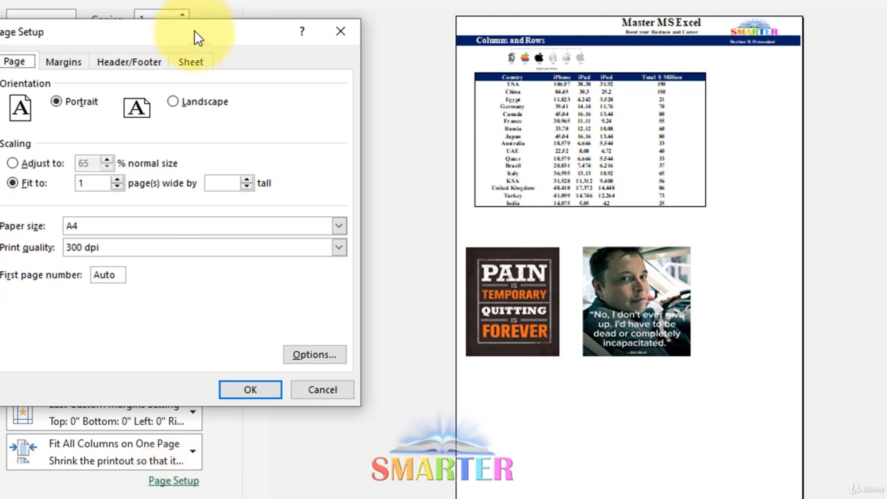
pyautogui.moveTo(199, 35); pyautogui.dragTo(280, 33)
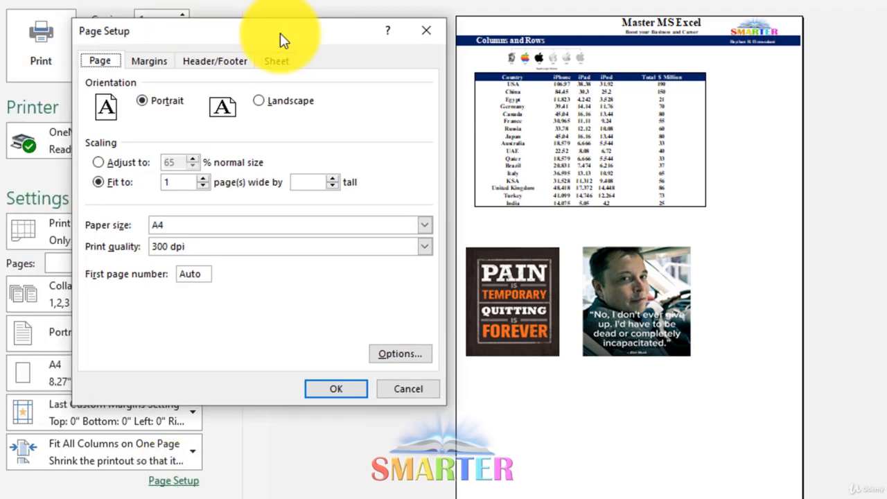
pyautogui.click(151, 60)
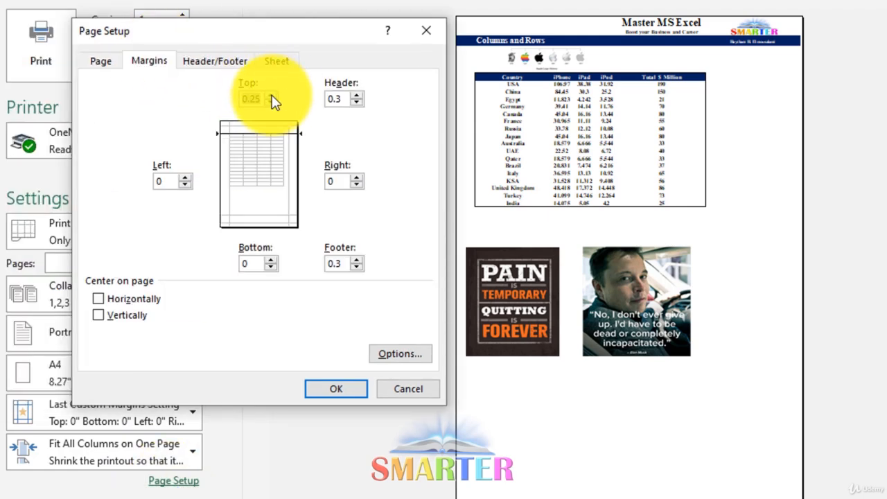
pyautogui.click(184, 177)
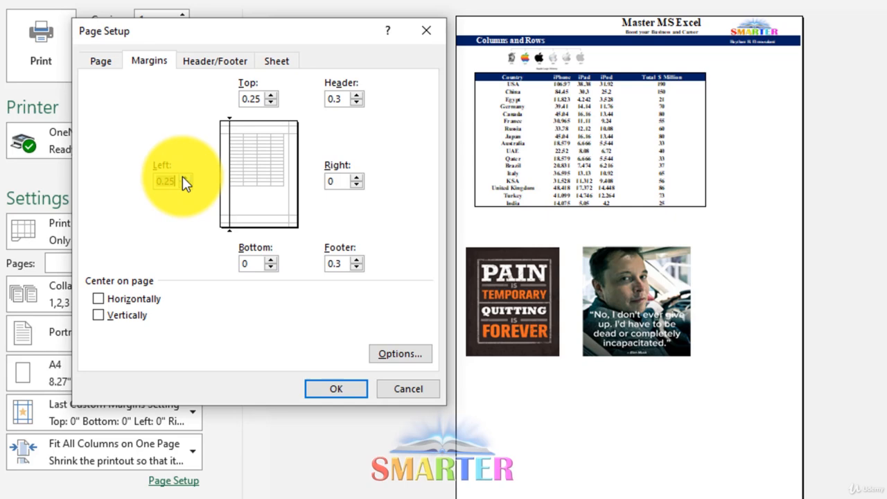
pyautogui.click(271, 260)
pyautogui.click(356, 177)
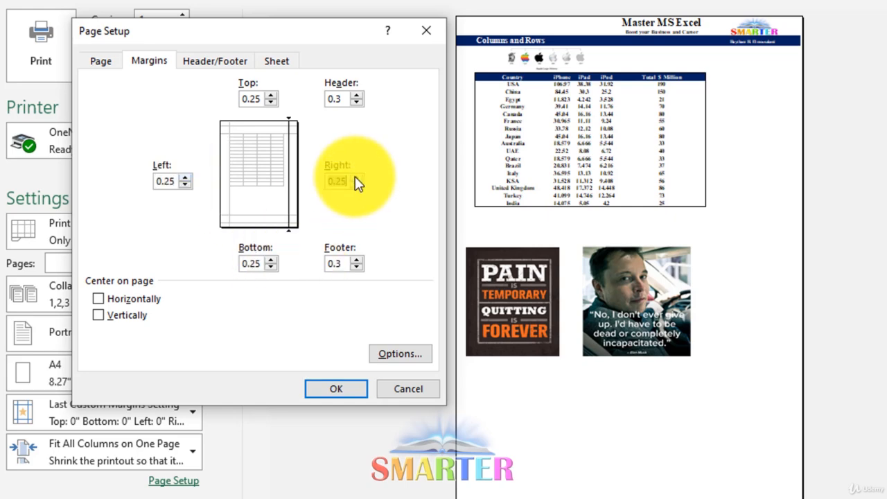
pyautogui.click(325, 389)
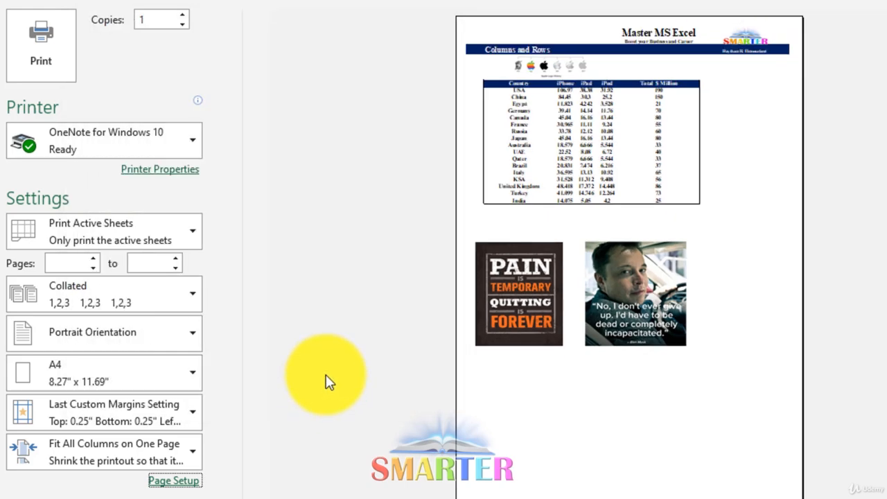
# Step: Start a custom header and insert the page number, number of pages, date and time in its left section
pyautogui.click(175, 482)
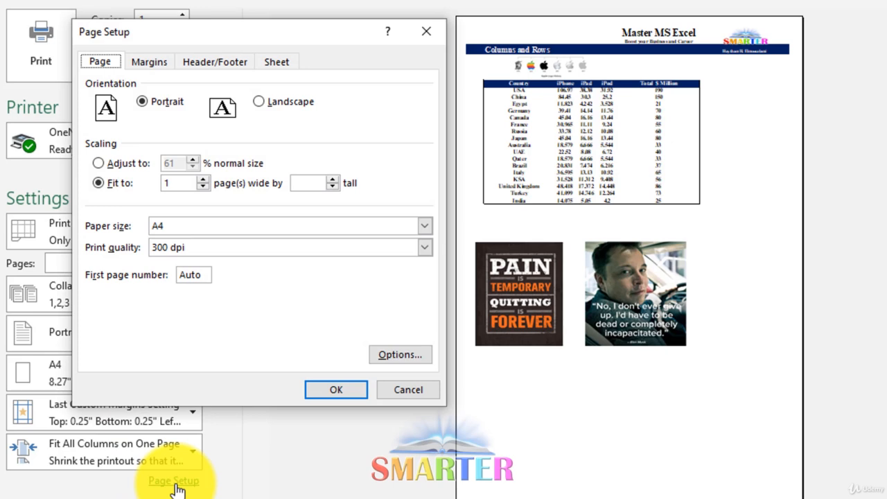
pyautogui.click(230, 64)
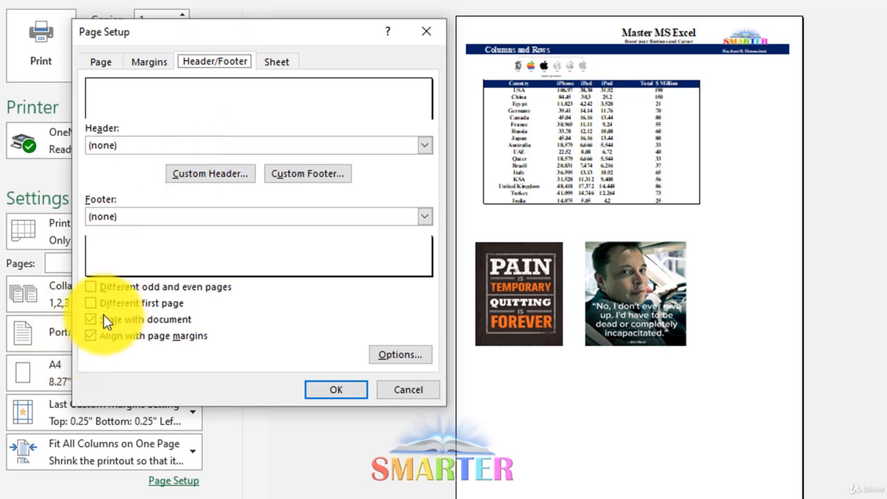
pyautogui.click(220, 177)
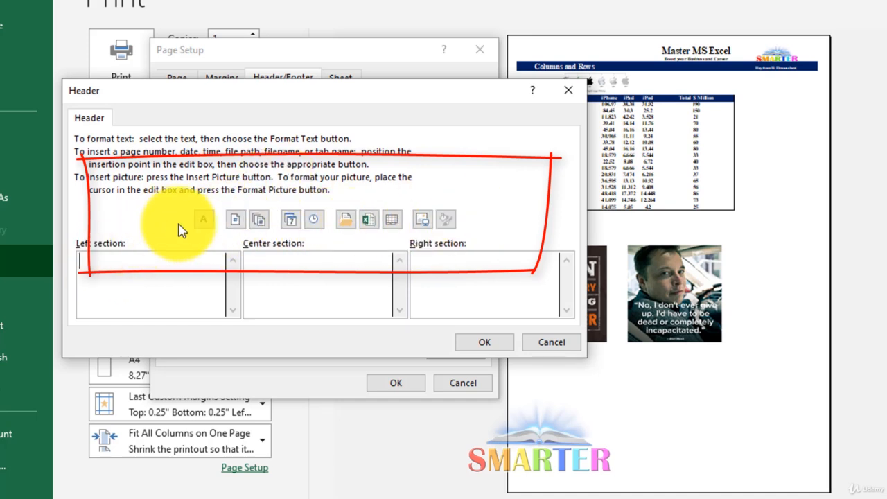
pyautogui.click(237, 223)
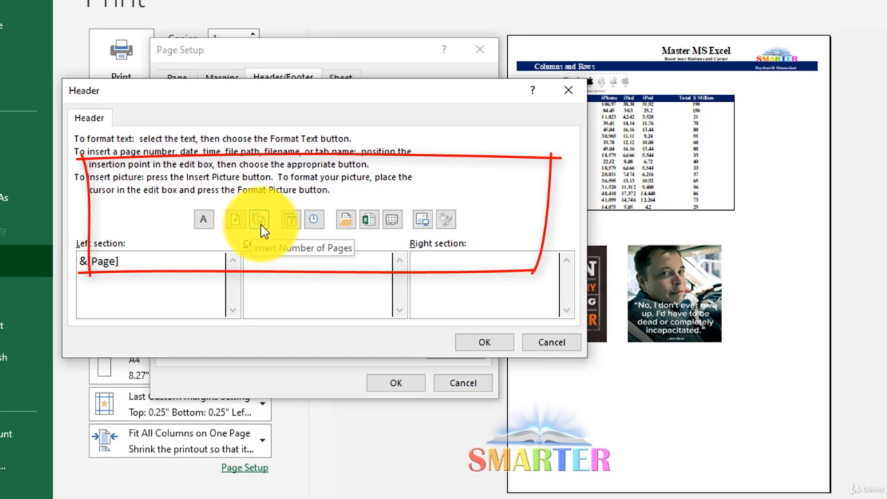
pyautogui.click(263, 231)
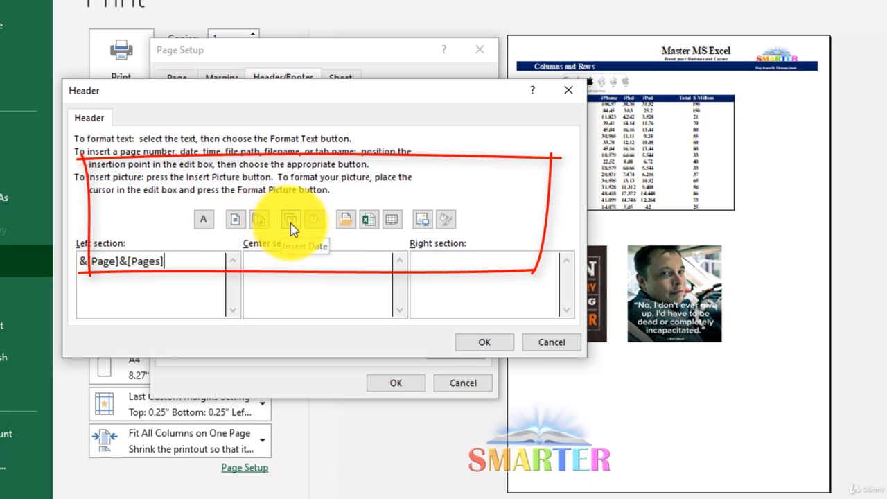
pyautogui.click(291, 229)
pyautogui.click(313, 226)
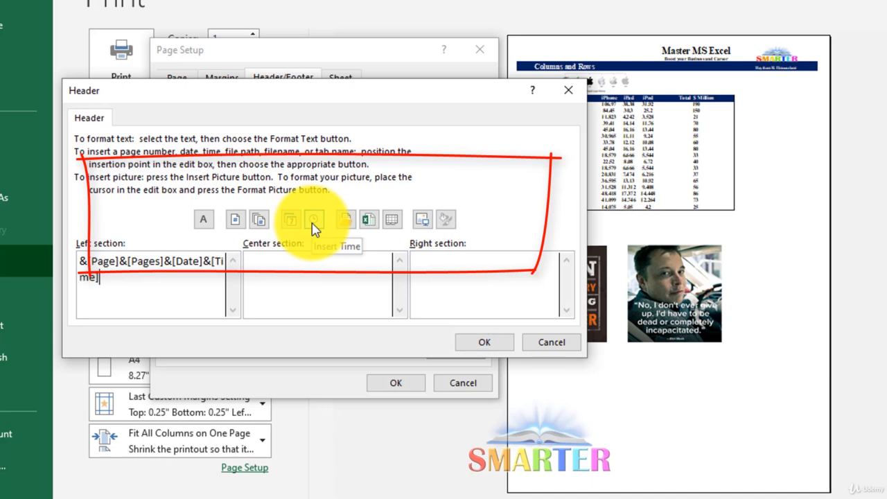
# Step: Insert the file path and file name in the header's center section and the sheet name in its right section
pyautogui.click(305, 257)
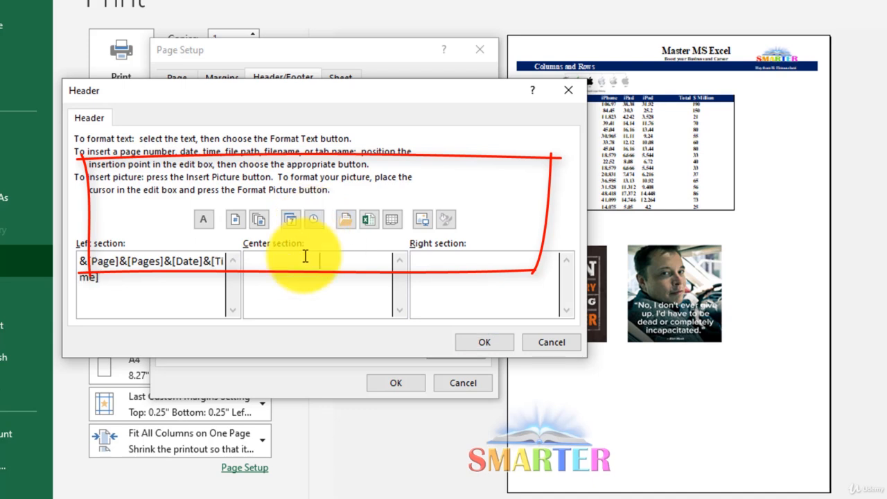
pyautogui.click(350, 223)
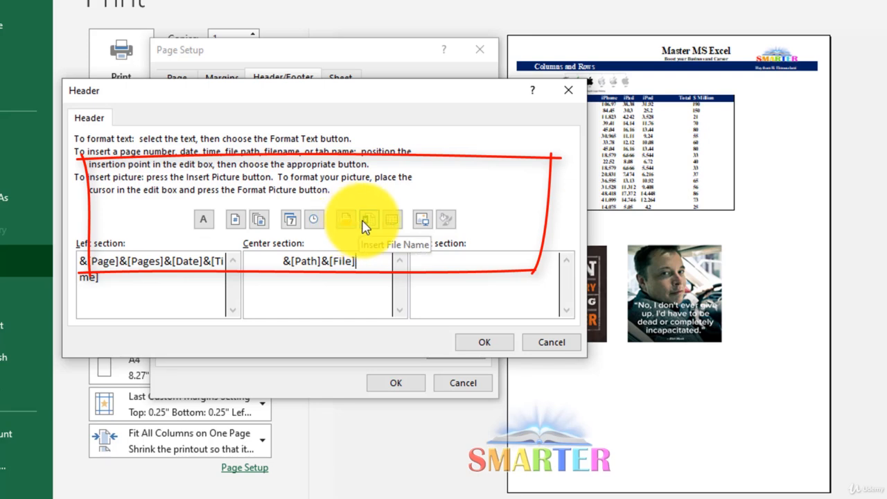
pyautogui.click(365, 223)
pyautogui.click(463, 264)
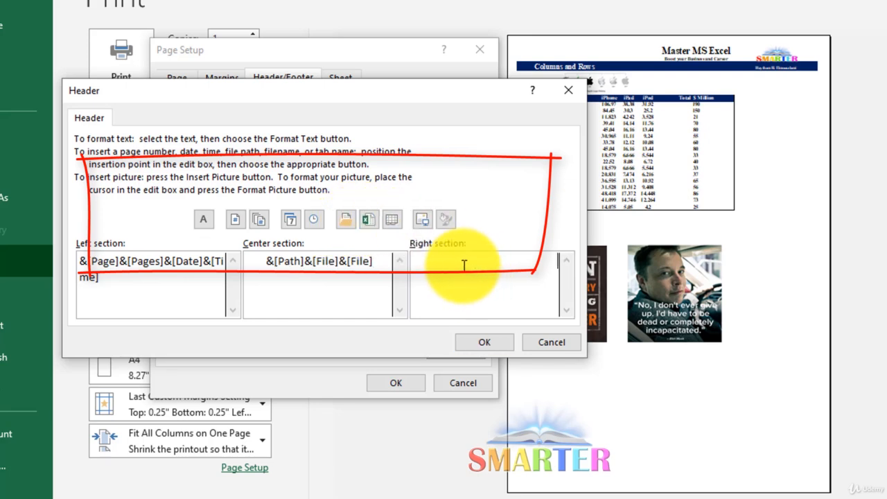
pyautogui.click(390, 222)
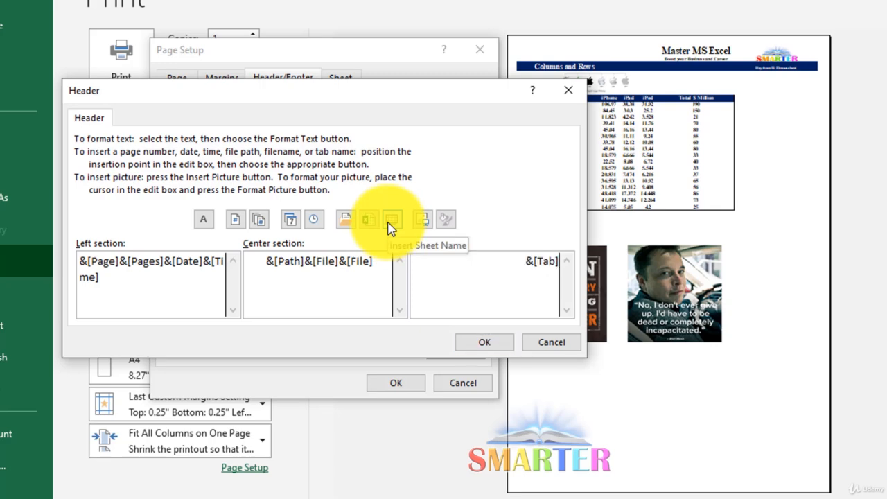
# Step: Insert the picture Es-nTkfXcAEp2x- from the Desktop after the sheet name in the header's right section and confirm the header
pyautogui.click(422, 231)
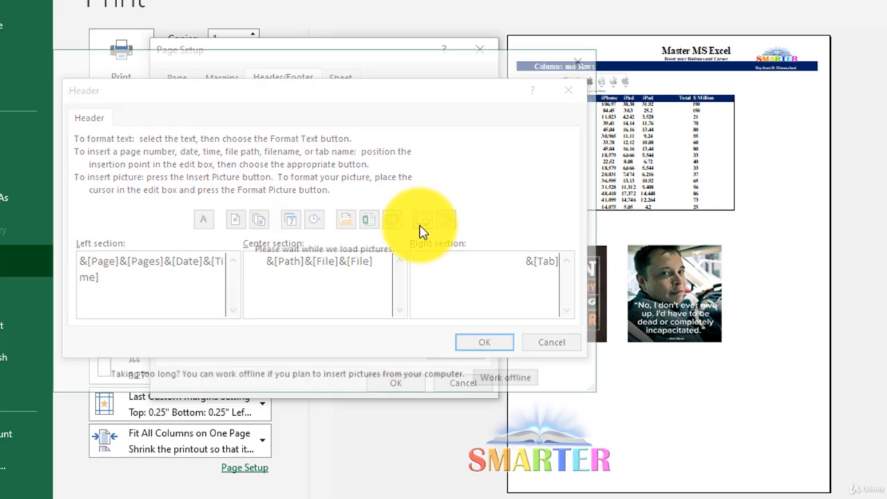
pyautogui.click(158, 160)
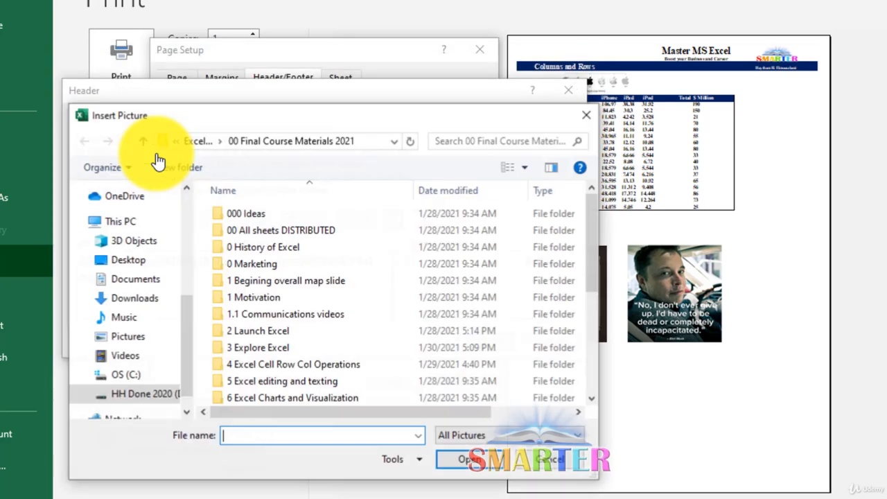
pyautogui.scroll(-5, 451, 294)
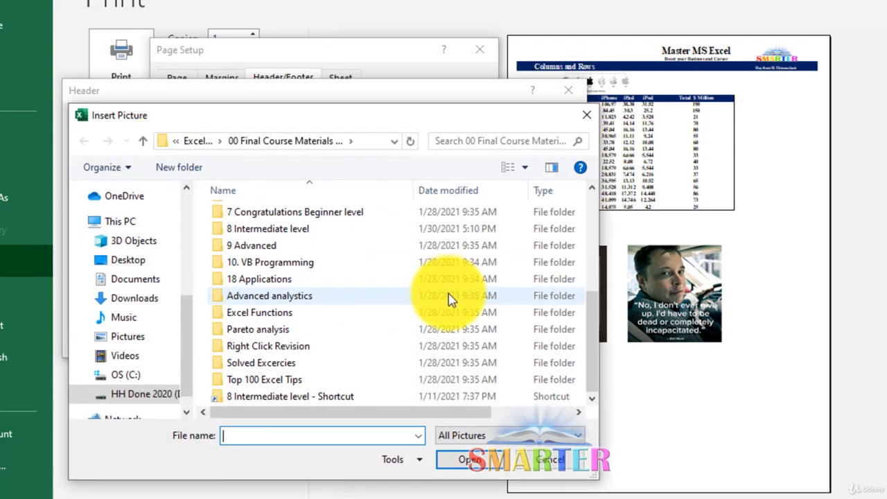
pyautogui.scroll(5, 129, 242)
pyautogui.click(135, 229)
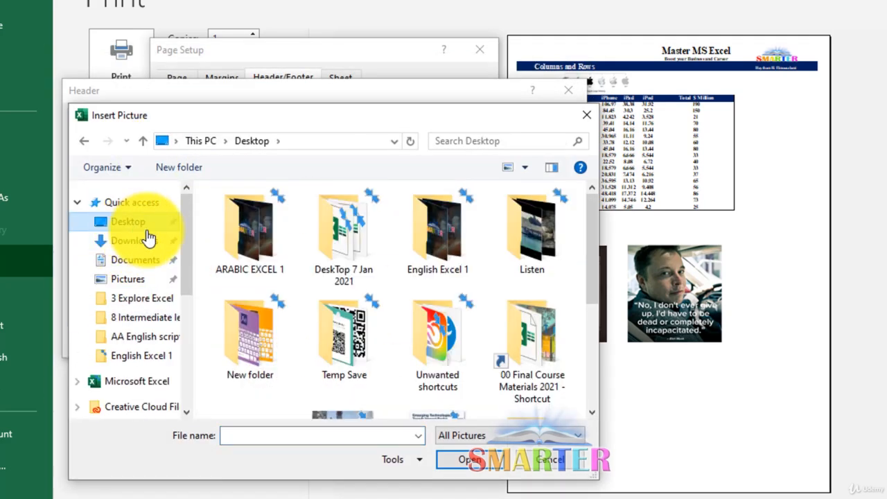
pyautogui.scroll(-5, 487, 334)
pyautogui.click(438, 370)
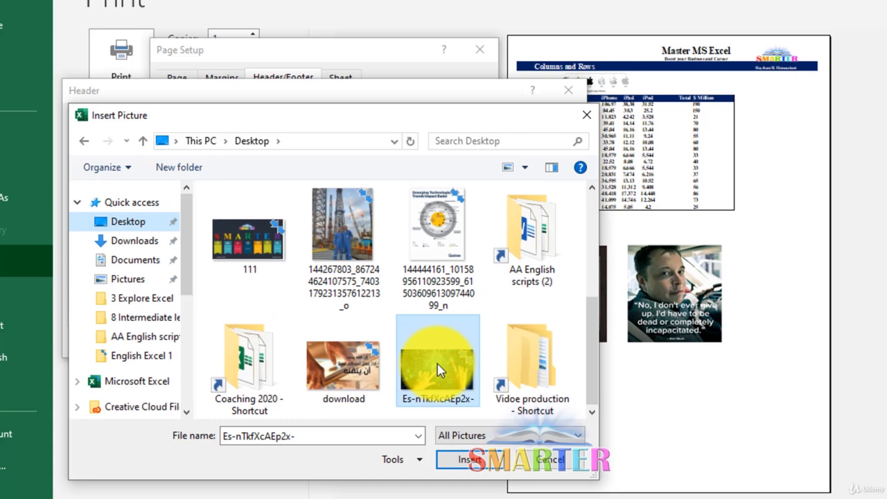
pyautogui.click(470, 461)
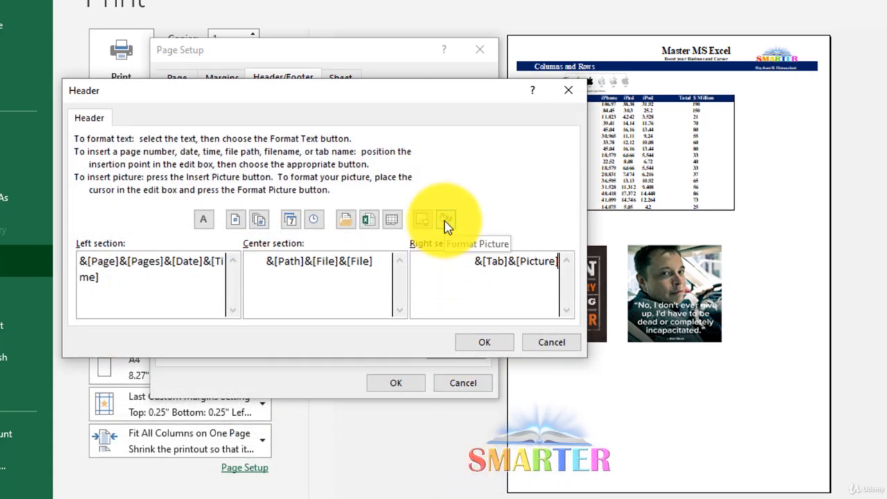
pyautogui.click(489, 343)
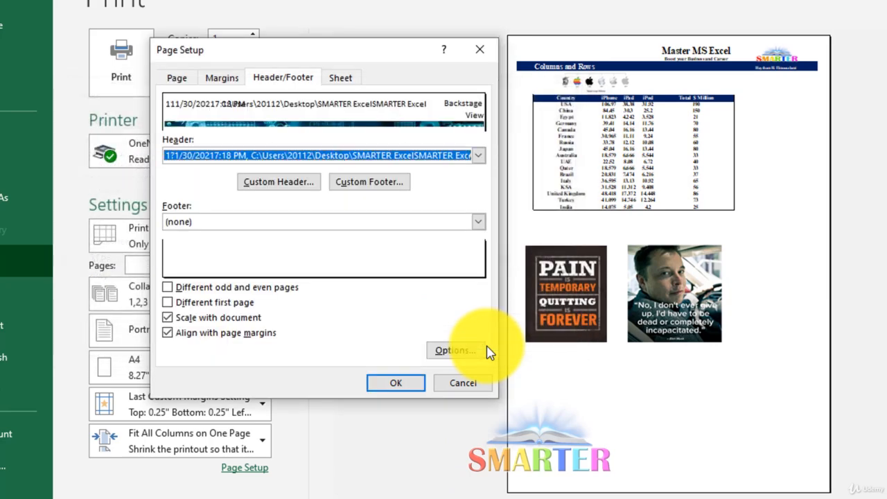
# Step: Create a custom footer with the time in the left section, page number in the center and date in the right
pyautogui.click(384, 184)
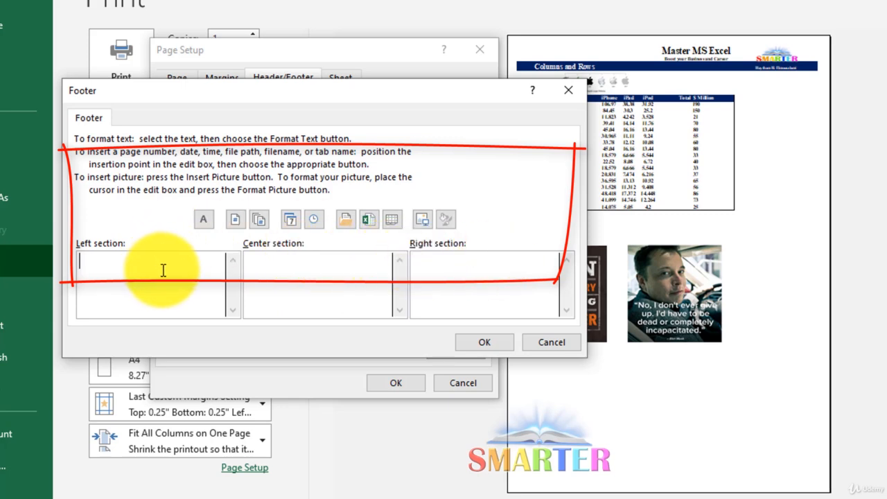
pyautogui.click(274, 270)
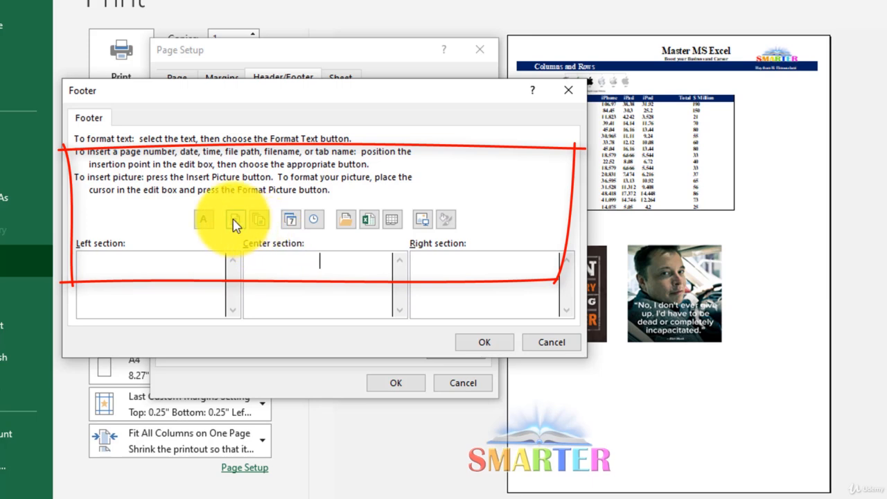
pyautogui.click(235, 221)
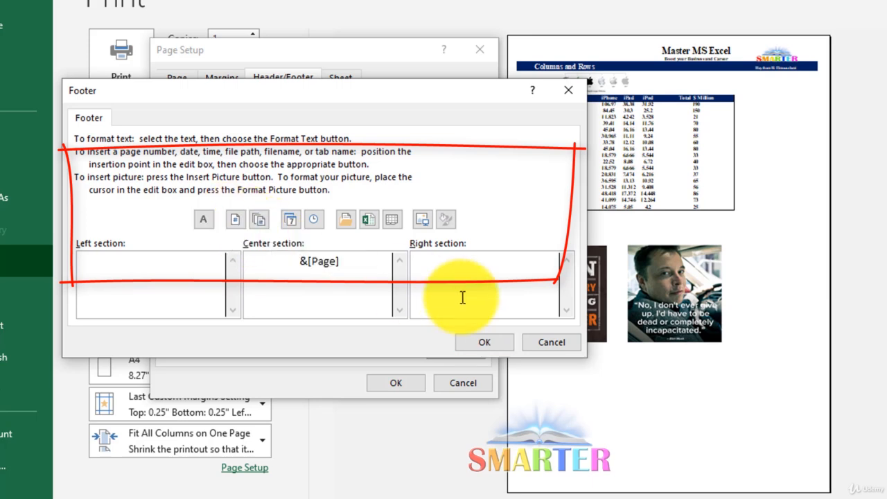
pyautogui.click(291, 230)
pyautogui.click(176, 259)
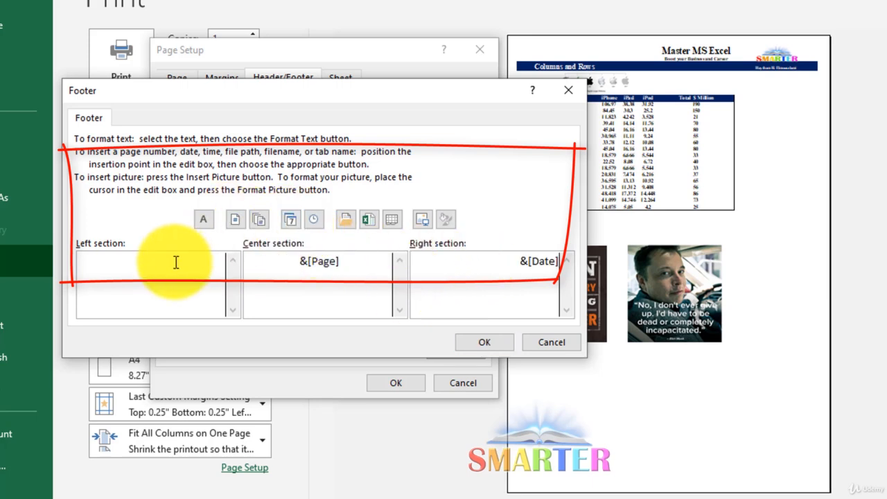
pyautogui.click(312, 223)
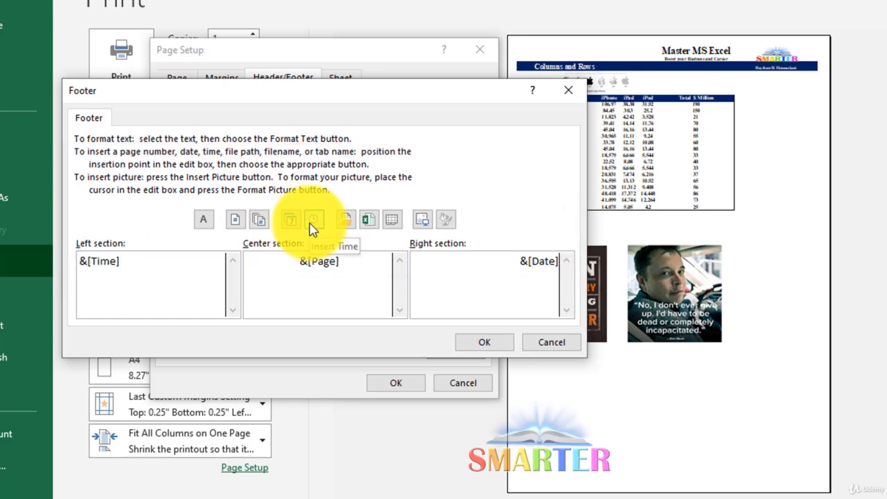
# Step: Confirm the custom footer and apply the page setup with different odd and even pages and different first page both turned off
pyautogui.click(507, 352)
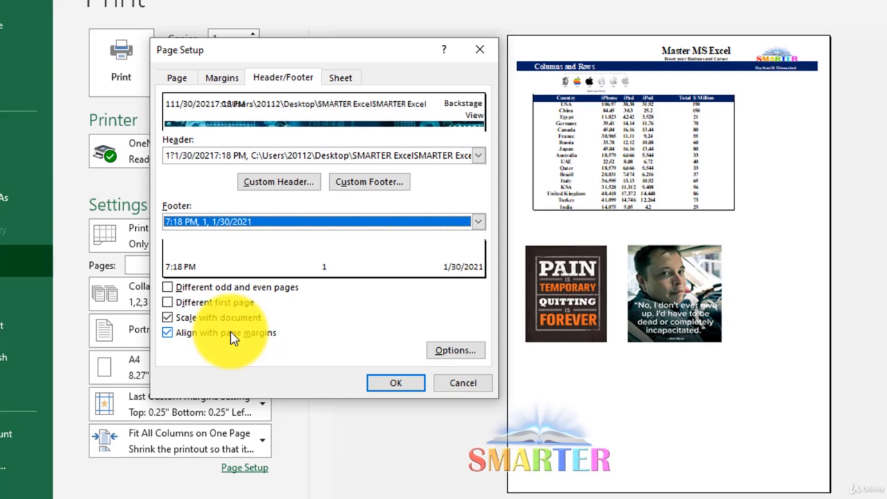
pyautogui.click(187, 308)
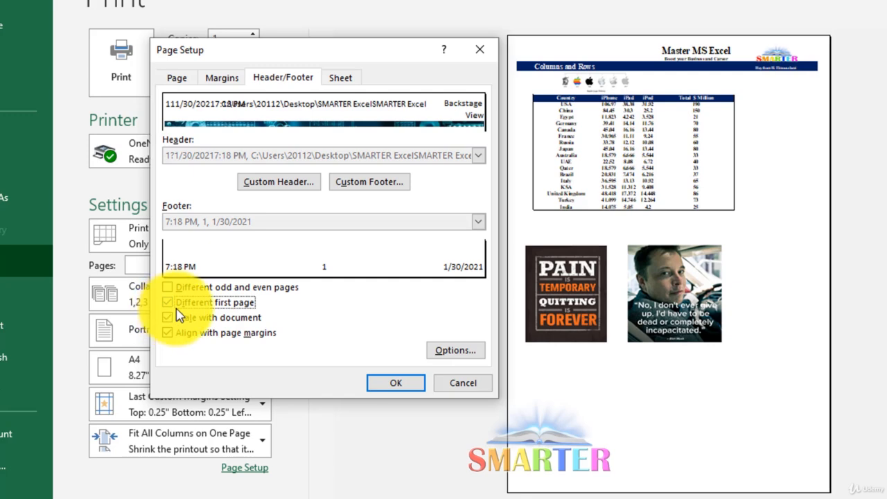
pyautogui.click(181, 308)
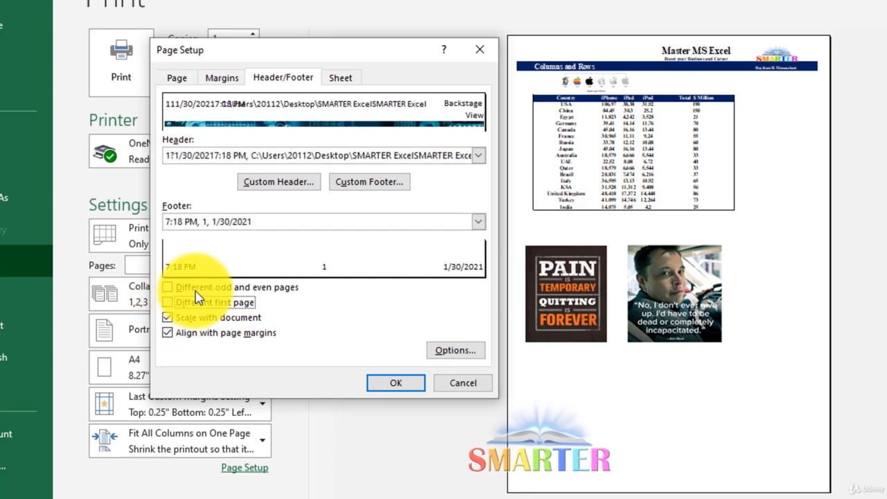
pyautogui.click(197, 291)
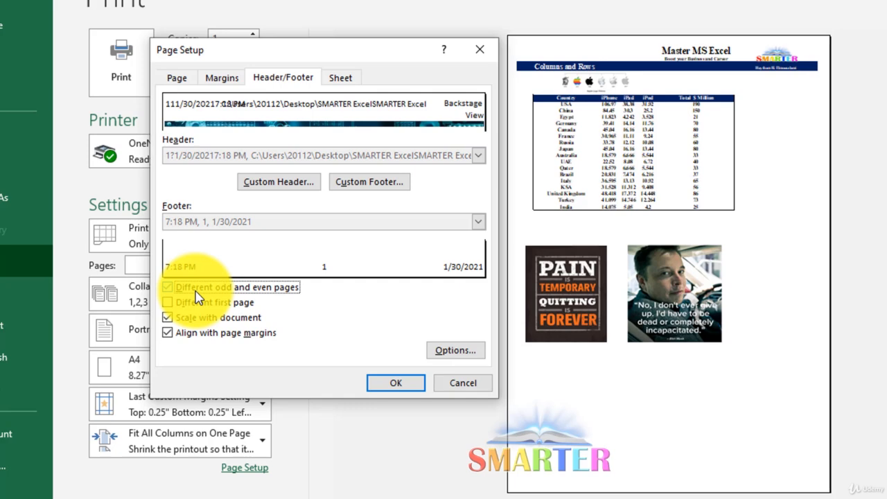
pyautogui.click(198, 296)
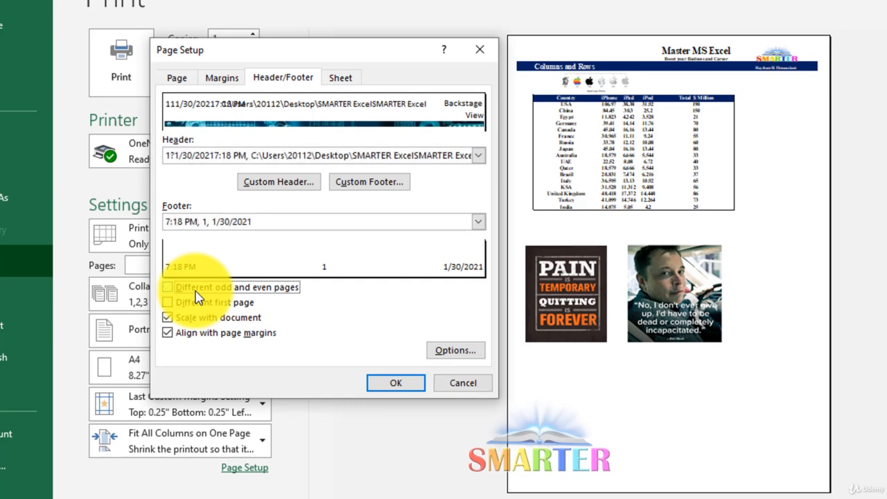
pyautogui.click(384, 389)
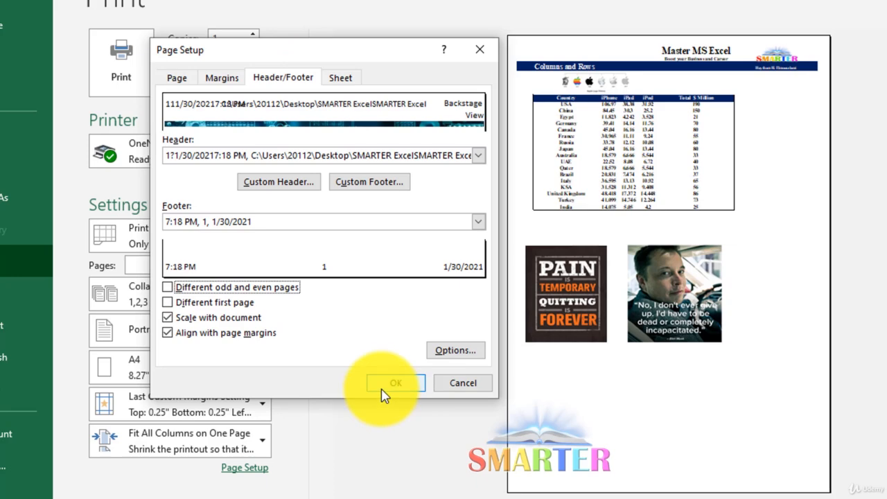
pyautogui.click(382, 390)
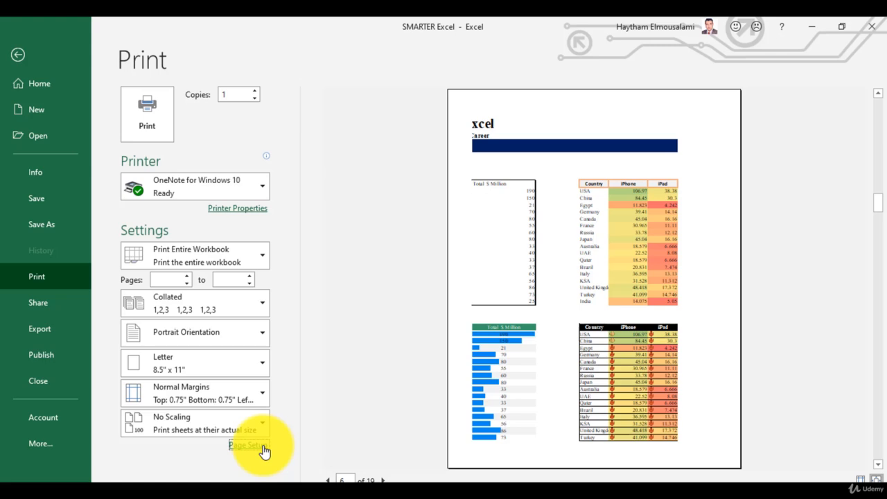
# Step: Create a custom header with the file name in the left section, date in the center and time in the right
pyautogui.click(264, 447)
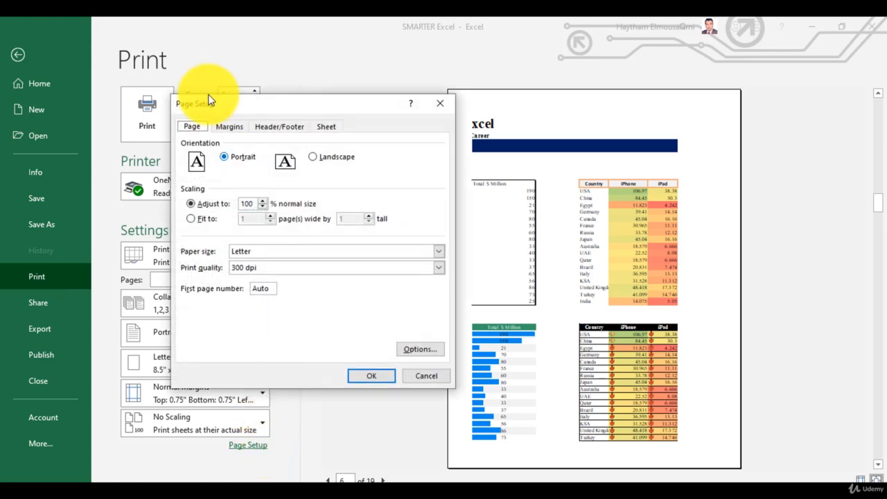
pyautogui.click(275, 127)
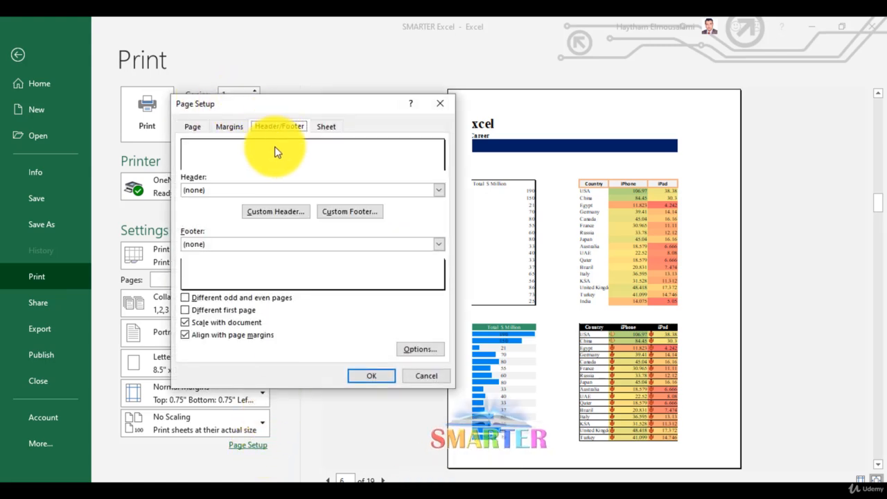
pyautogui.click(284, 212)
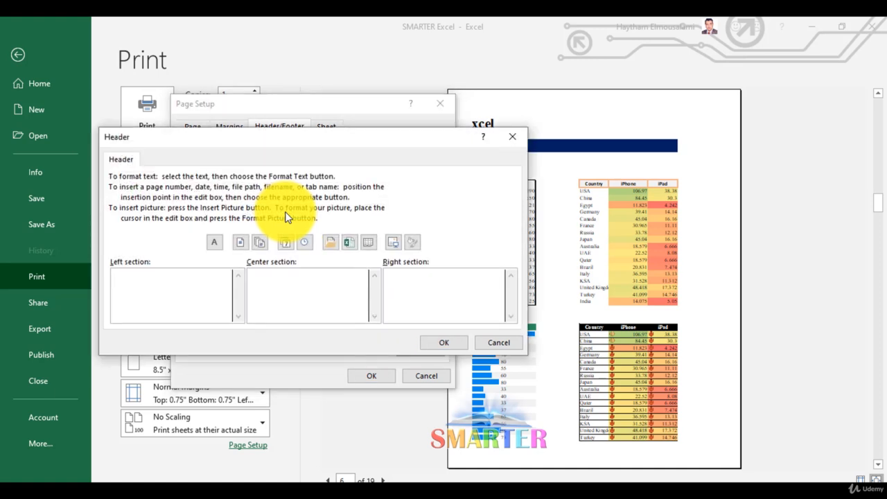
pyautogui.click(348, 245)
pyautogui.click(285, 290)
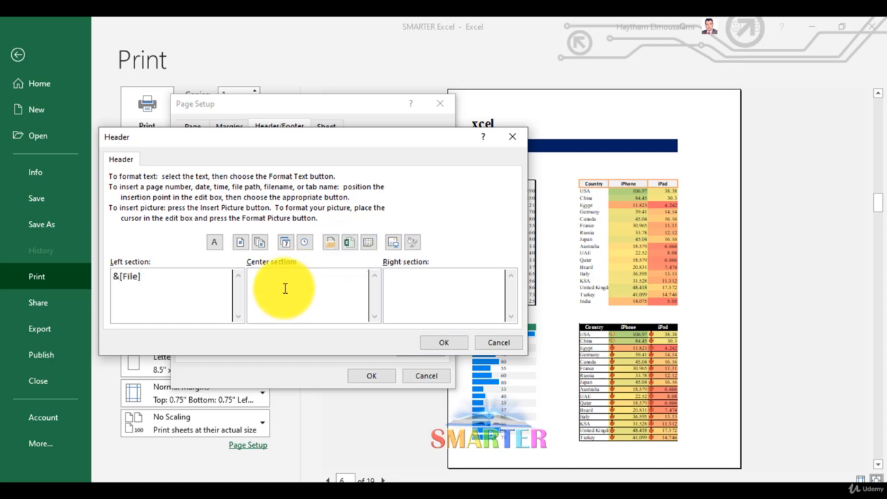
pyautogui.click(286, 246)
pyautogui.click(431, 277)
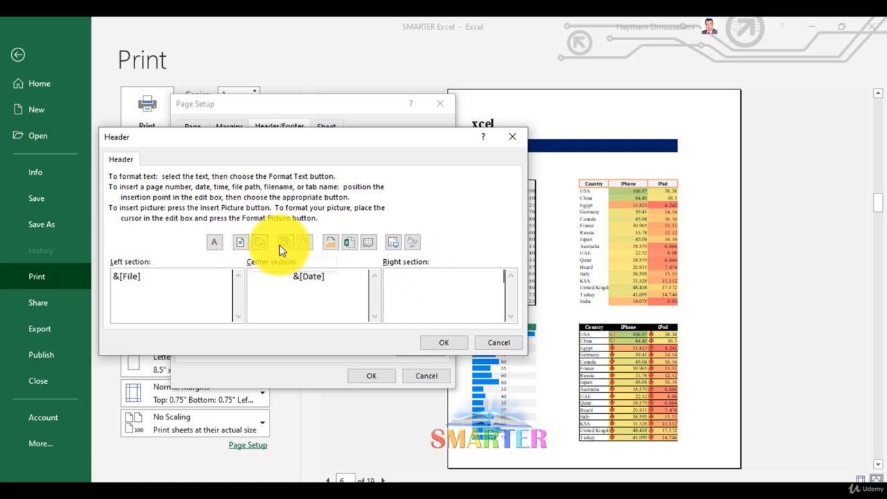
pyautogui.click(301, 244)
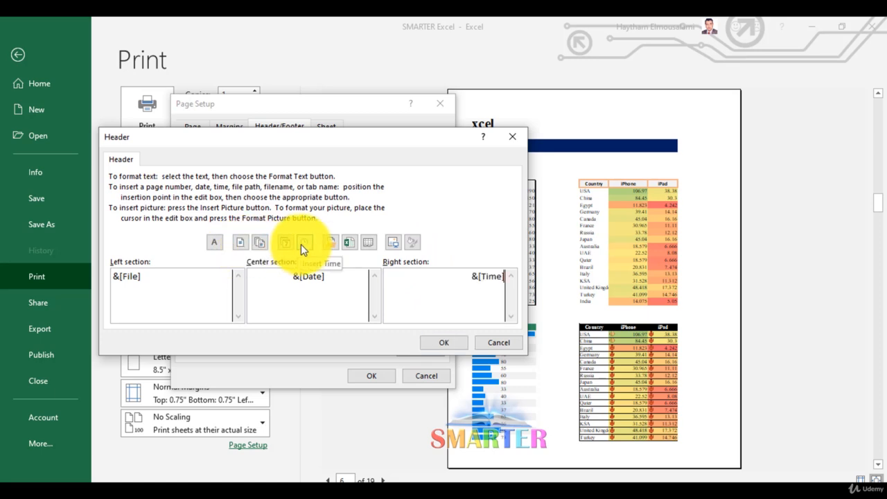
pyautogui.click(448, 343)
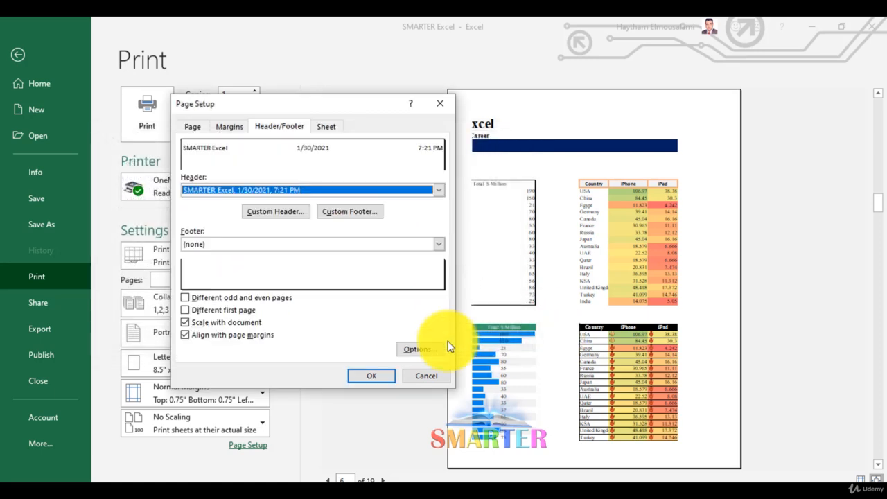
# Step: Create a custom footer with the page number followed by the number of pages in the center section, and apply the page setup
pyautogui.click(358, 213)
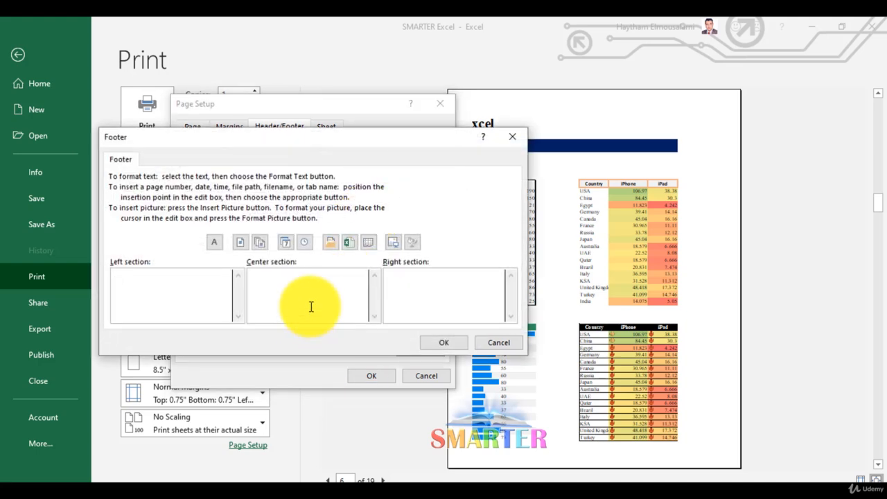
pyautogui.click(311, 307)
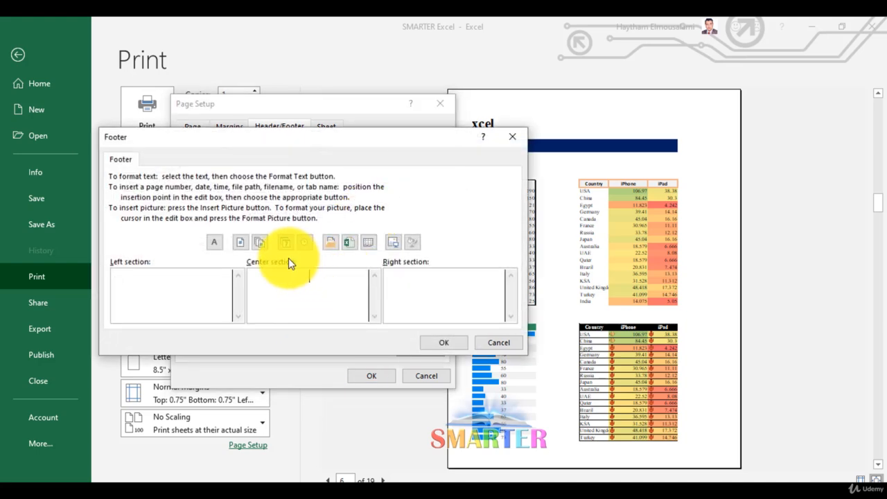
pyautogui.click(246, 243)
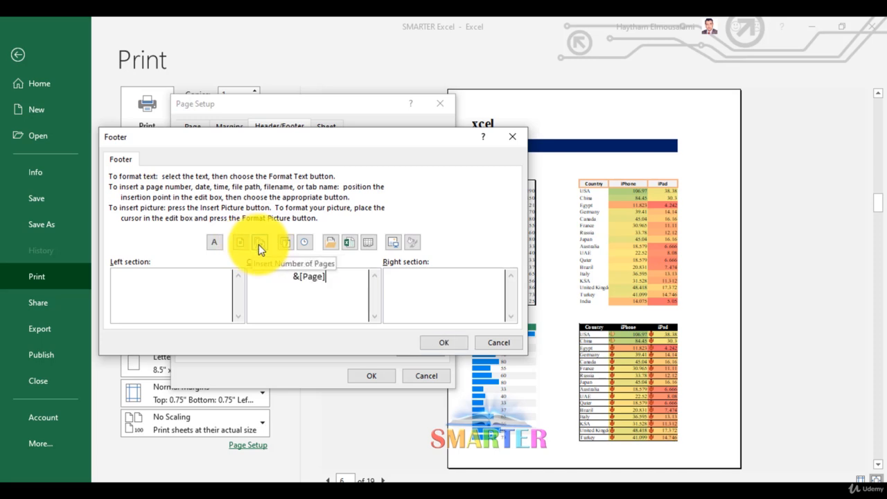
pyautogui.click(261, 248)
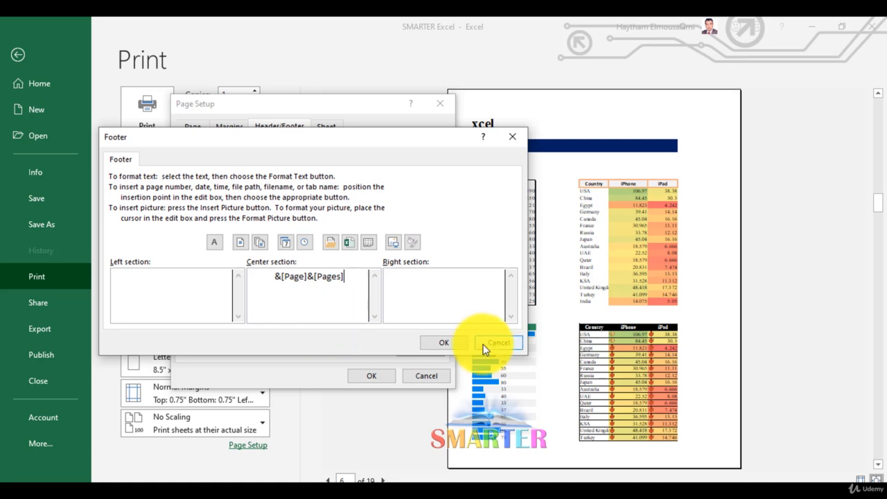
pyautogui.click(432, 339)
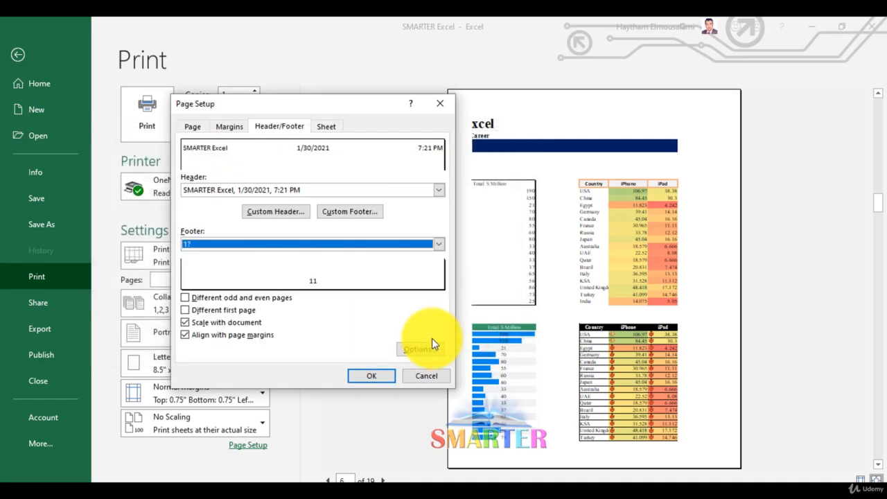
pyautogui.click(374, 374)
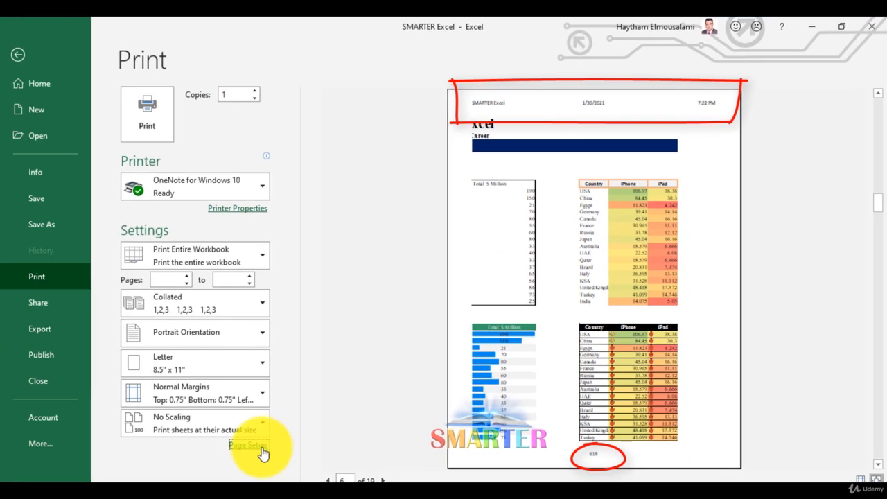
# Step: Edit the custom footer's center section to read "&[Page] of &[Pages]" and apply the page setup
pyautogui.click(257, 447)
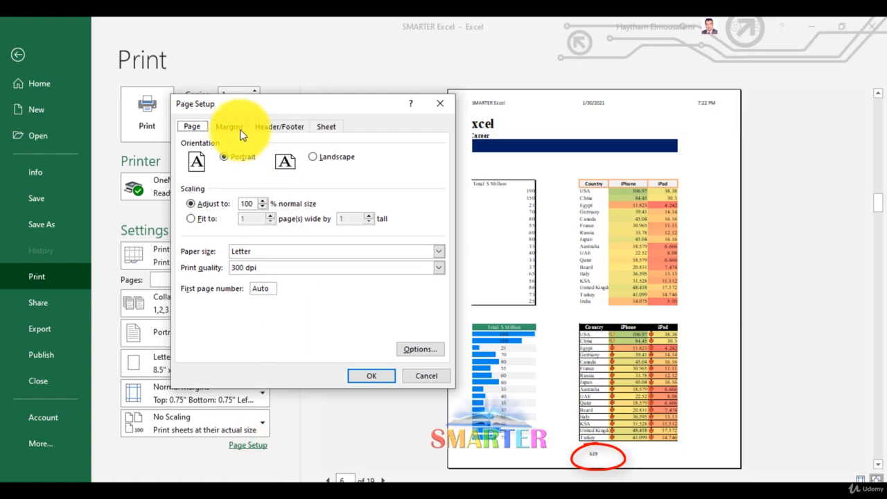
pyautogui.click(284, 128)
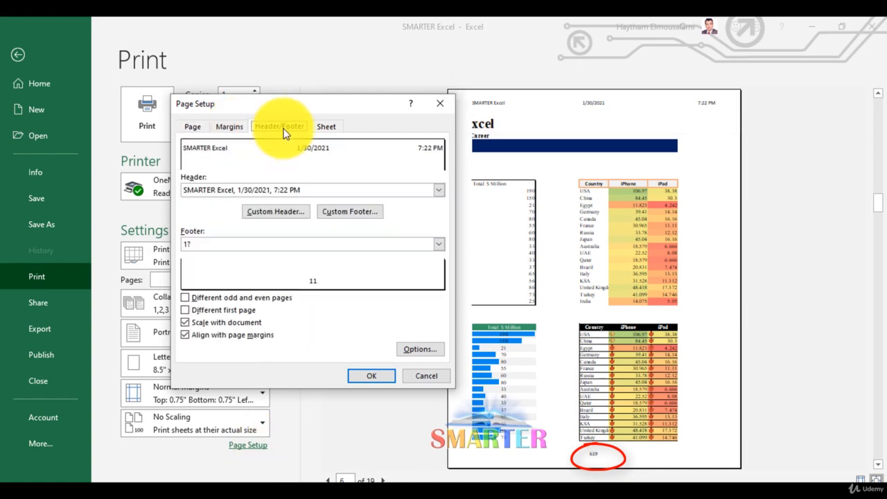
pyautogui.click(345, 213)
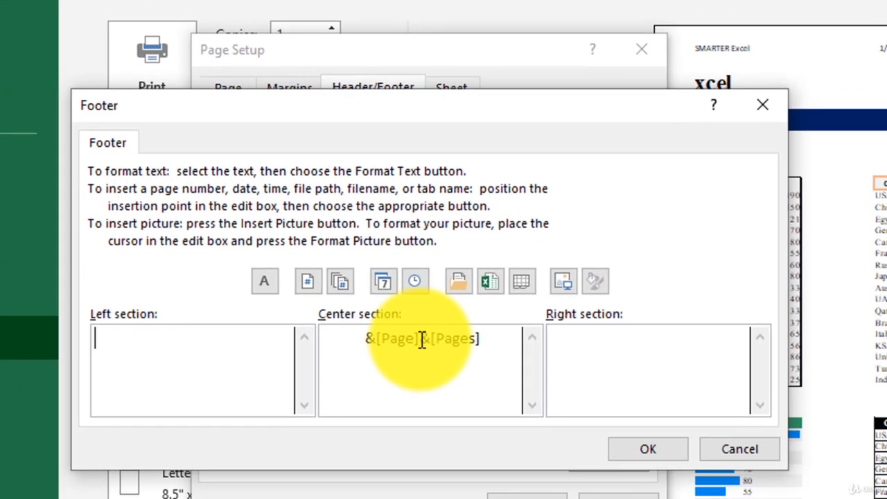
pyautogui.click(309, 276)
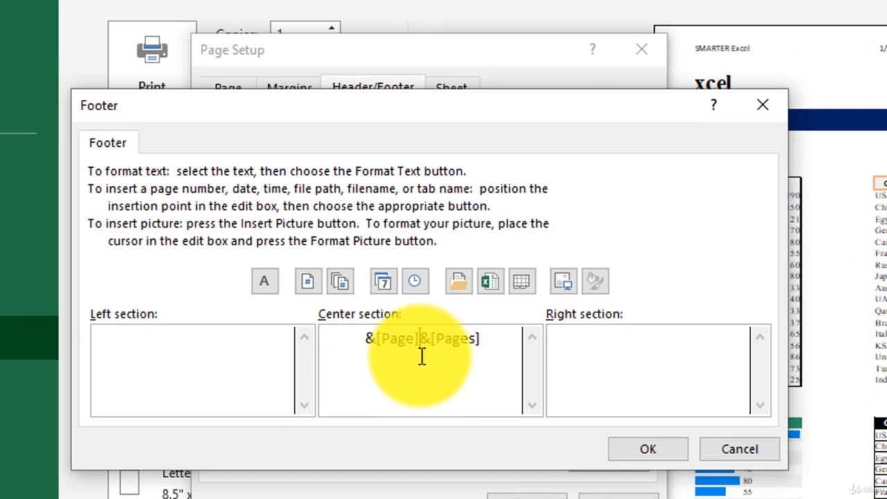
pyautogui.write('of')
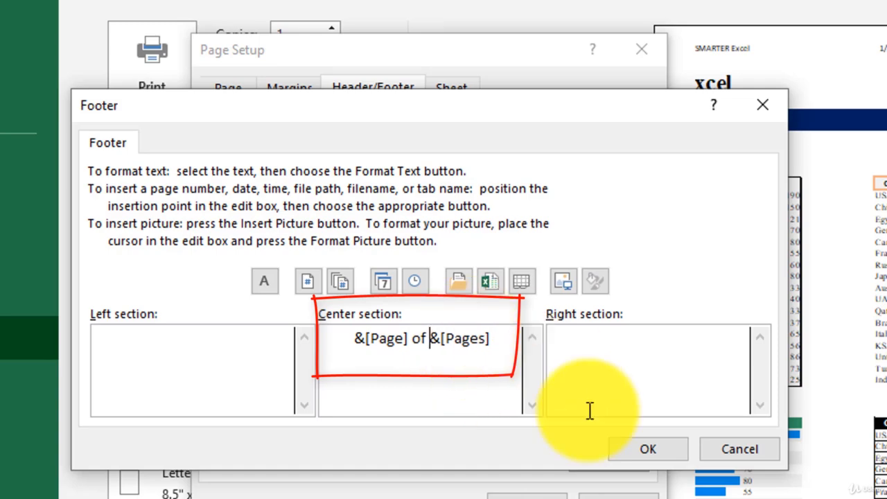
pyautogui.click(638, 444)
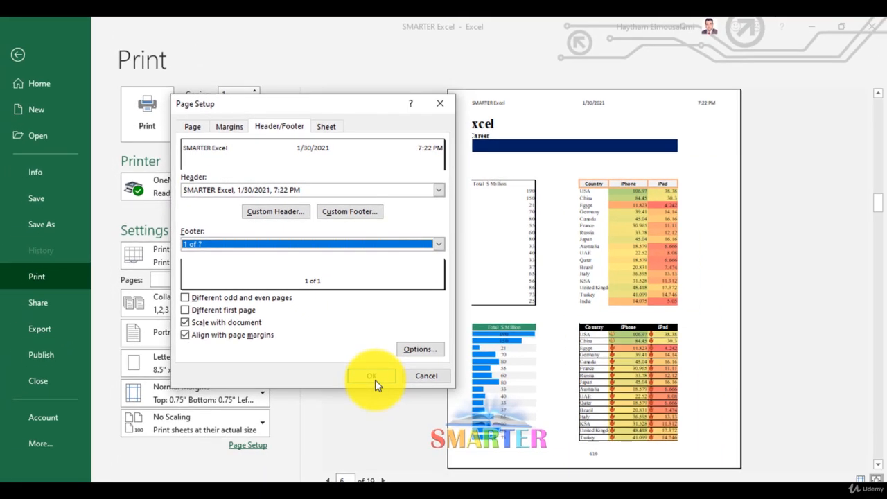
pyautogui.click(375, 380)
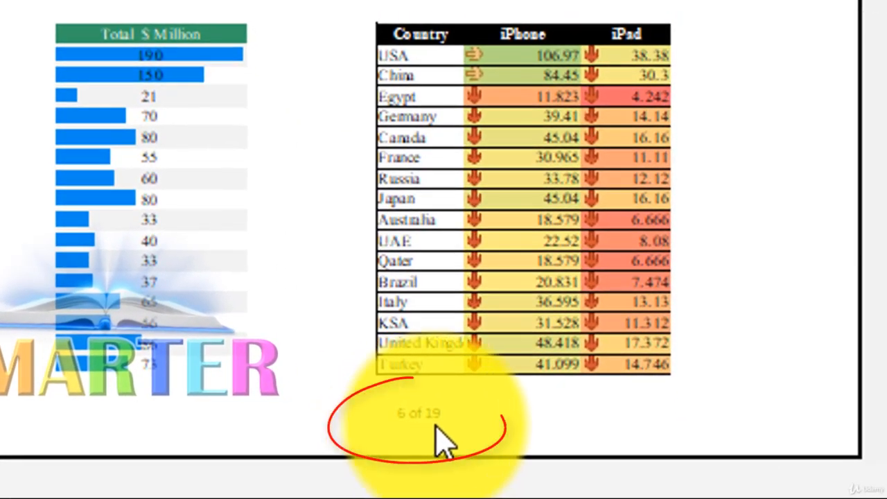
# Step: Add the date to the custom footer's left section and the file path to its right section, and apply the page setup
pyautogui.press('pagedown')
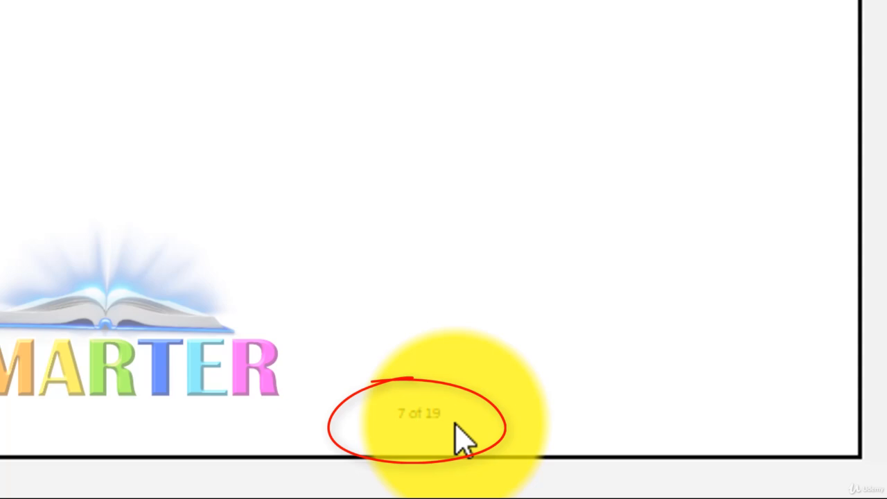
pyautogui.press('pagedown')
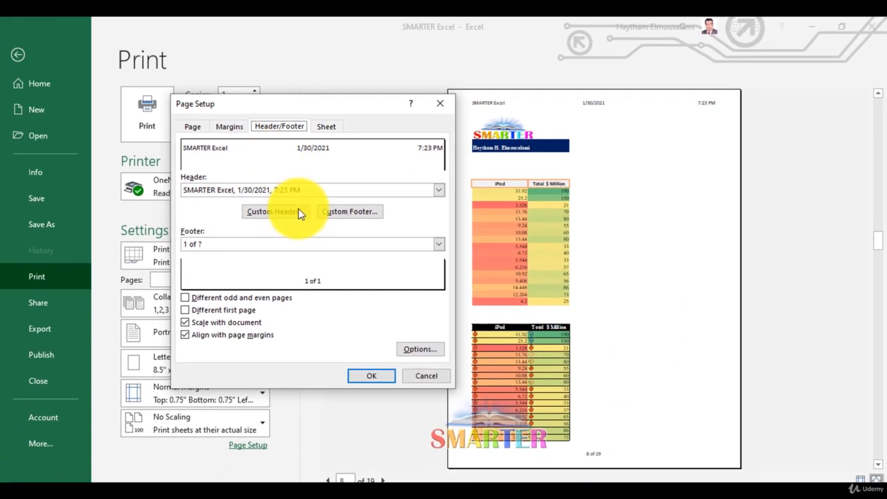
pyautogui.click(366, 215)
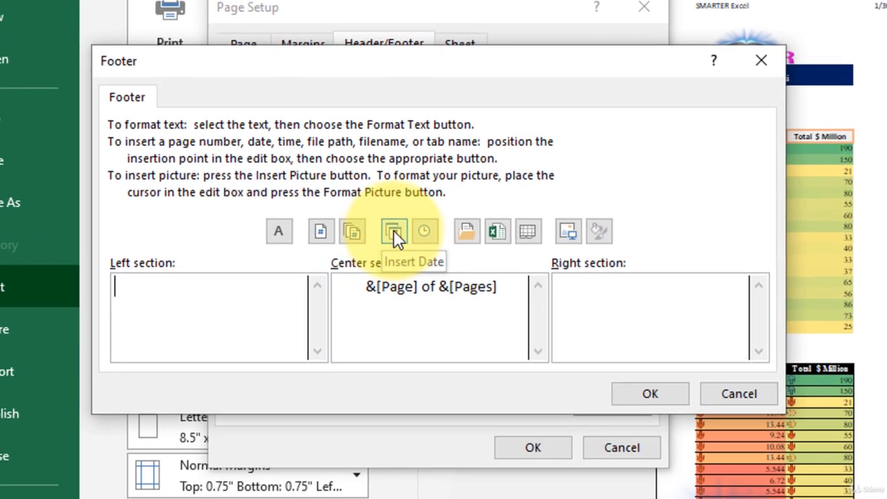
pyautogui.click(351, 274)
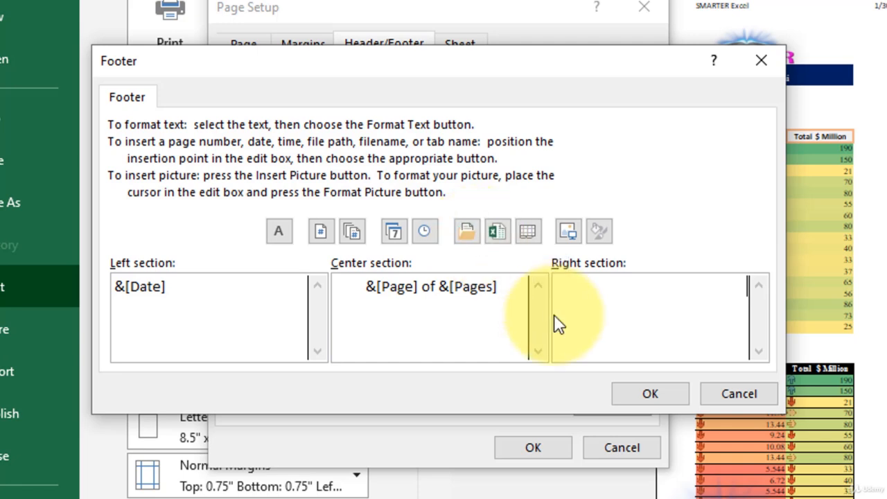
pyautogui.click(471, 229)
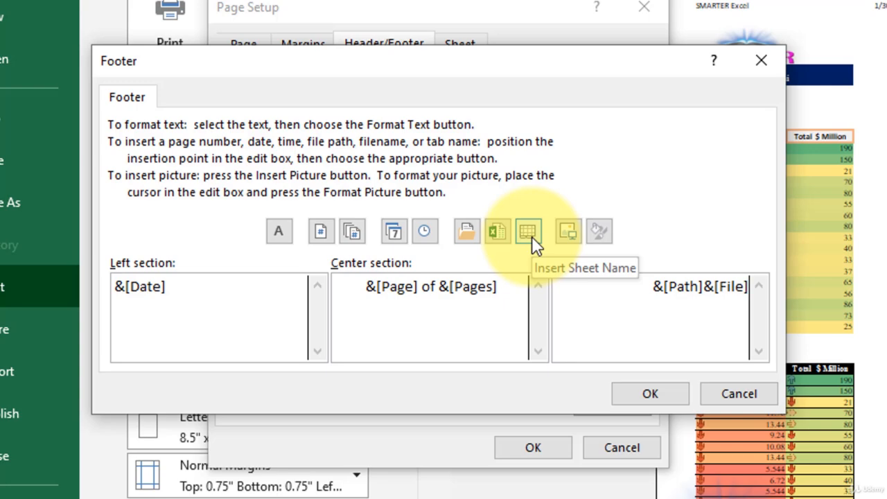
pyautogui.click(643, 396)
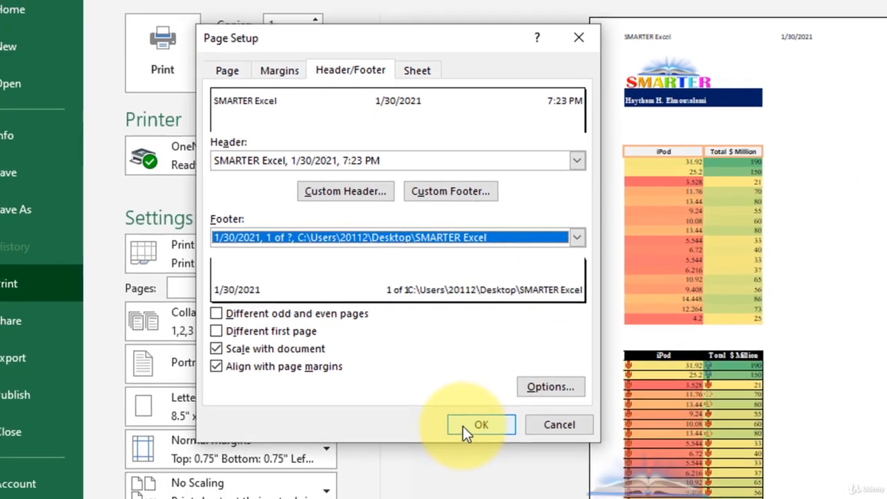
pyautogui.click(533, 447)
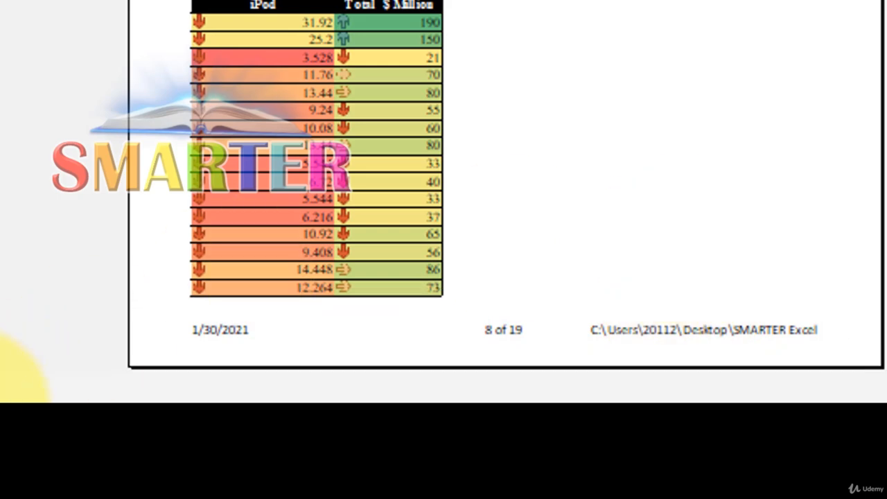
# Step: Page forward through the print preview to examine the header and footer on the workbook's other pages
pyautogui.click(384, 479)
pyautogui.click(384, 479)
pyautogui.click(384, 479)
pyautogui.click(384, 478)
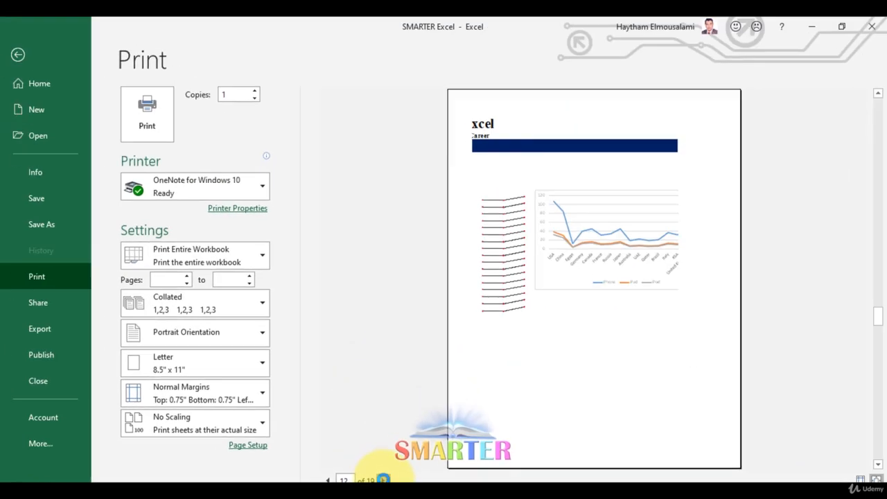
pyautogui.click(384, 479)
# Step: Page back through the print preview to examine the earlier pages, and return to the worksheet
pyautogui.click(384, 479)
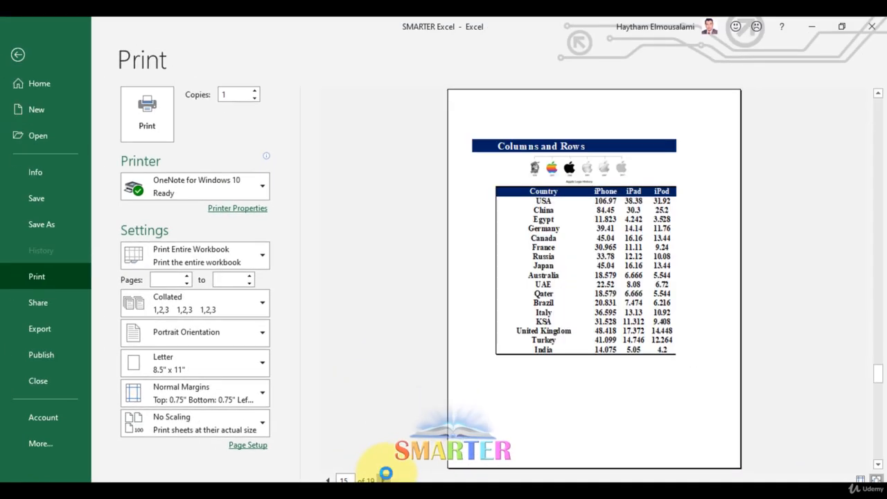
pyautogui.click(383, 479)
pyautogui.click(327, 480)
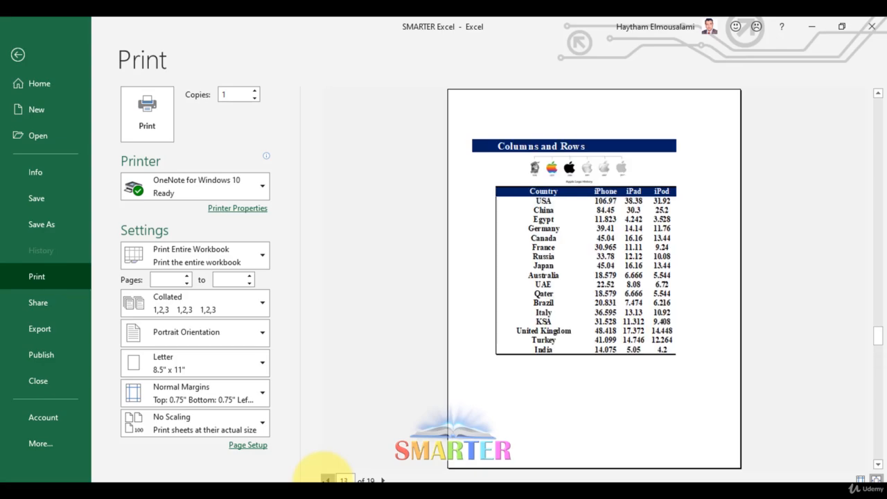
pyautogui.click(327, 480)
pyautogui.click(327, 479)
pyautogui.click(328, 479)
pyautogui.click(327, 479)
pyautogui.press('Escape')
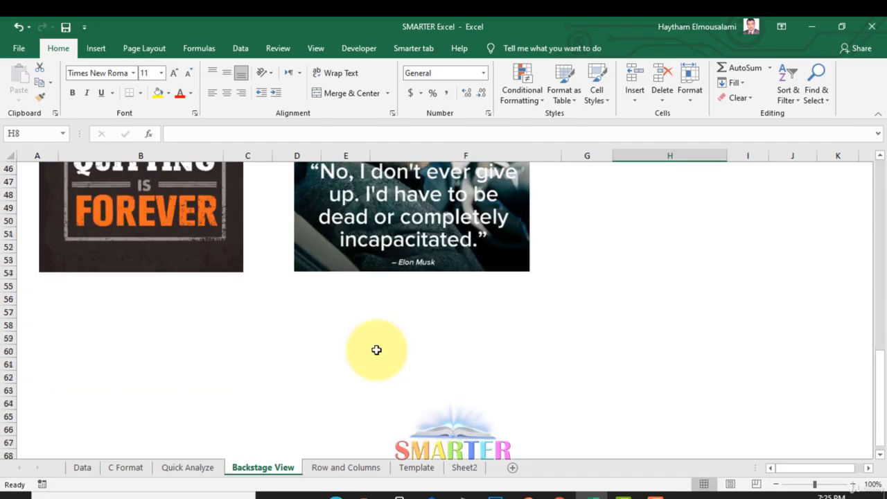
# Step: Look over the Backstage View sheet from its title and table down to the pictures below
pyautogui.scroll(9, 376, 350)
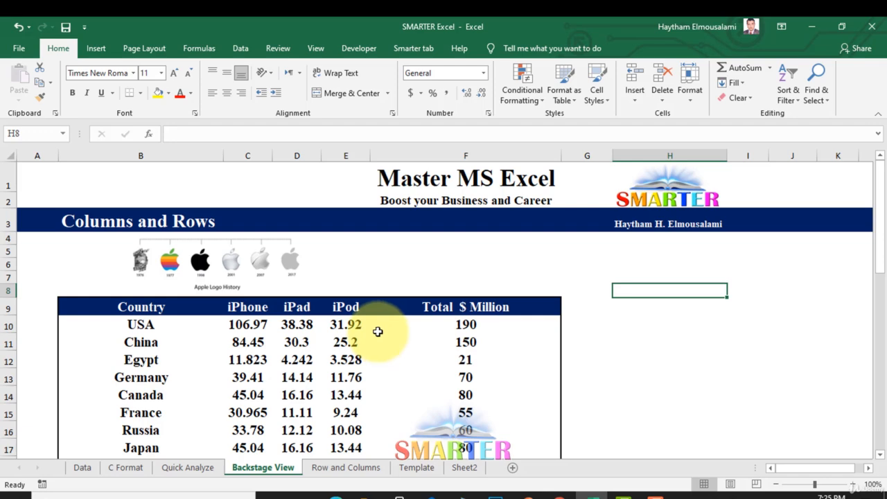
pyautogui.scroll(-10, 385, 316)
pyautogui.scroll(10, 385, 315)
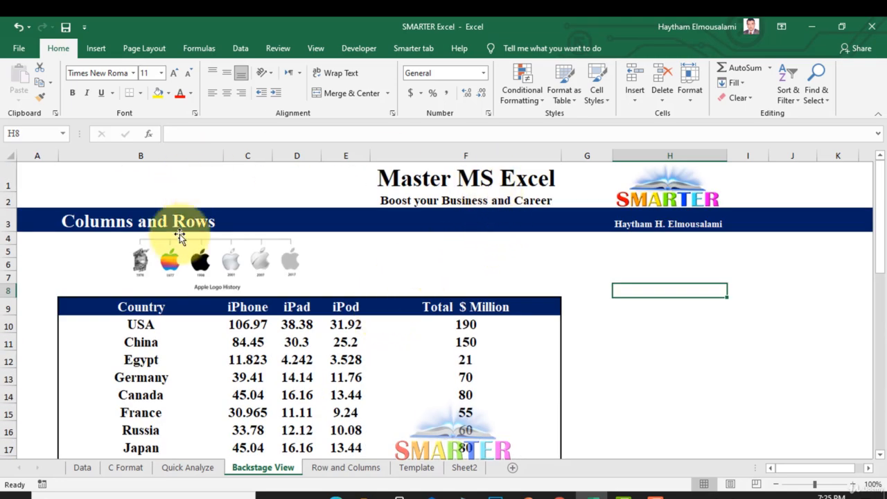
pyautogui.scroll(-3, 346, 229)
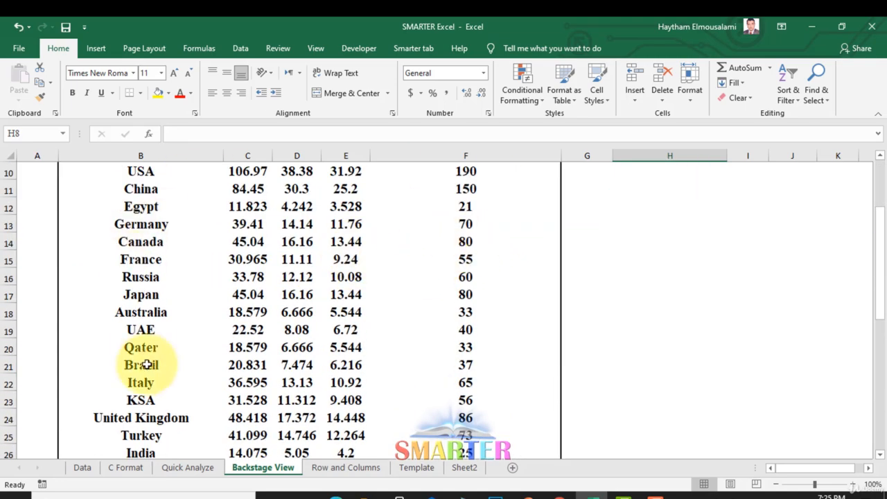
pyautogui.scroll(2, 257, 293)
pyautogui.scroll(-9, 333, 271)
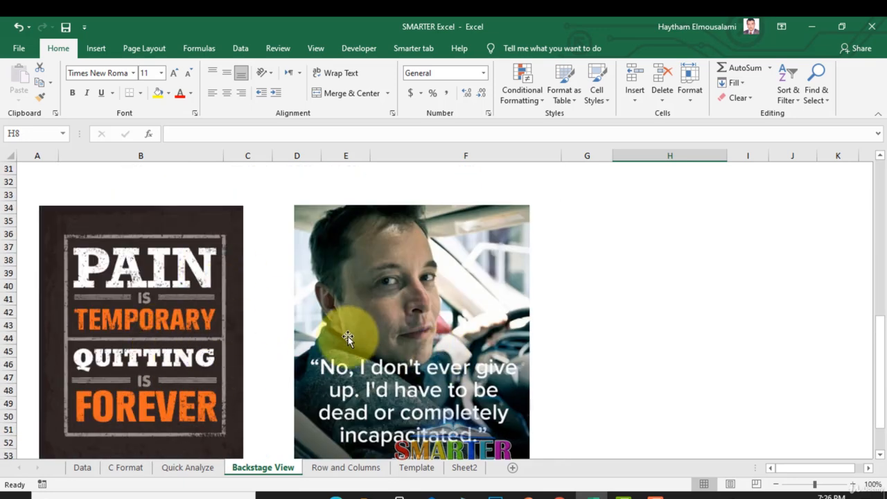
pyautogui.scroll(10, 347, 338)
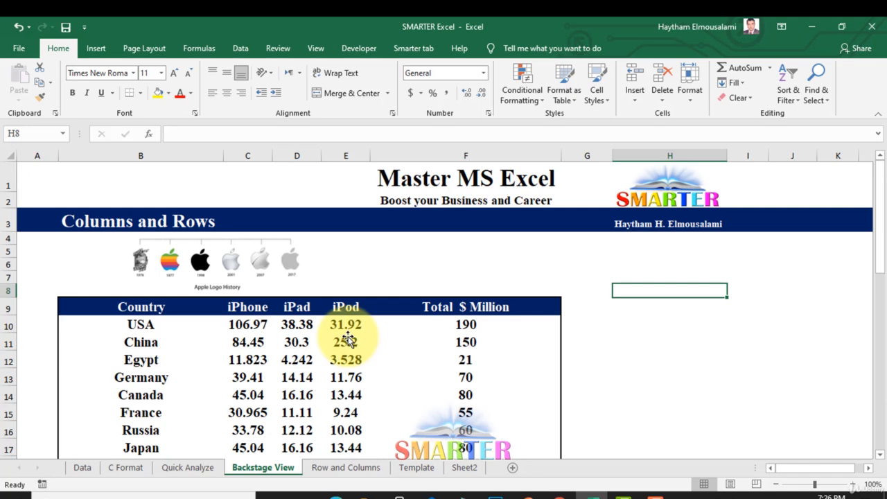
# Step: Set the print range to Print Active Sheets in the print settings
pyautogui.hotkey('ctrl', 'p')
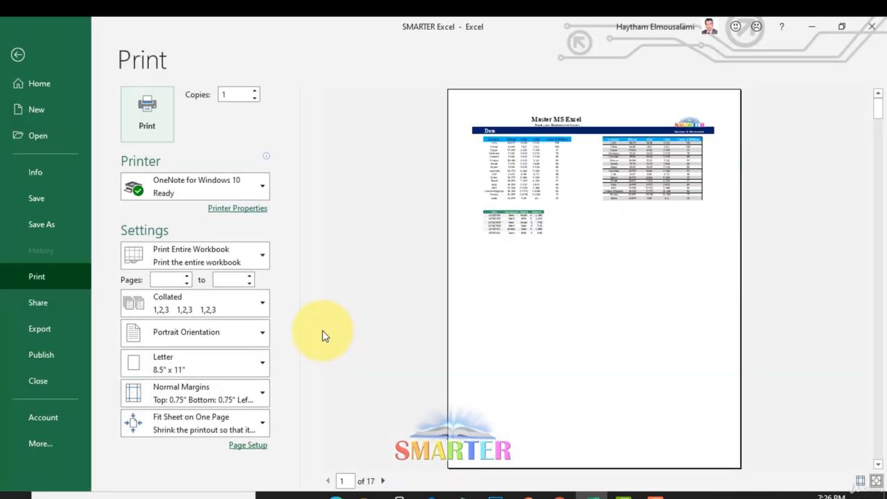
pyautogui.click(205, 259)
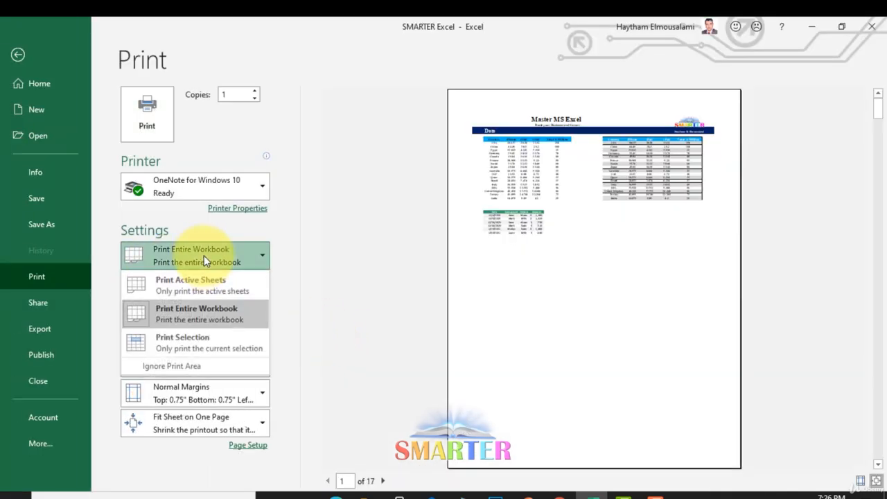
pyautogui.click(216, 284)
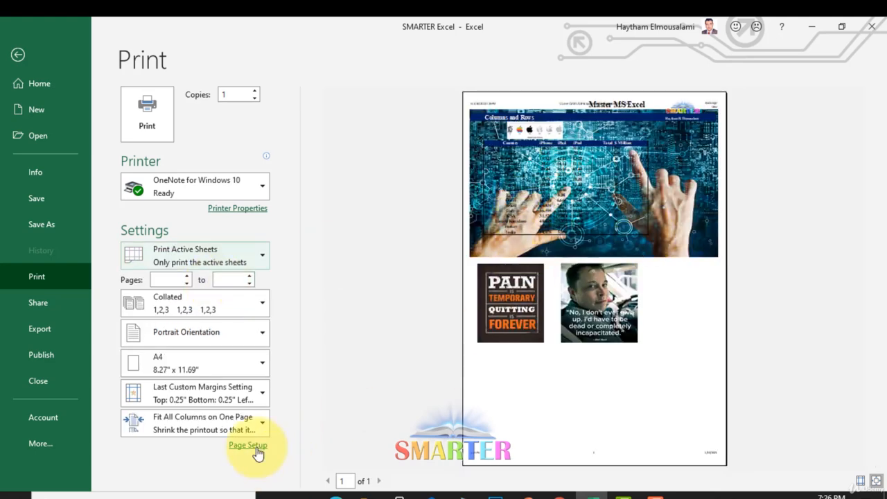
# Step: Clear the left, center and right sections of the active sheet's custom header, and apply the page setup
pyautogui.click(257, 451)
pyautogui.click(319, 146)
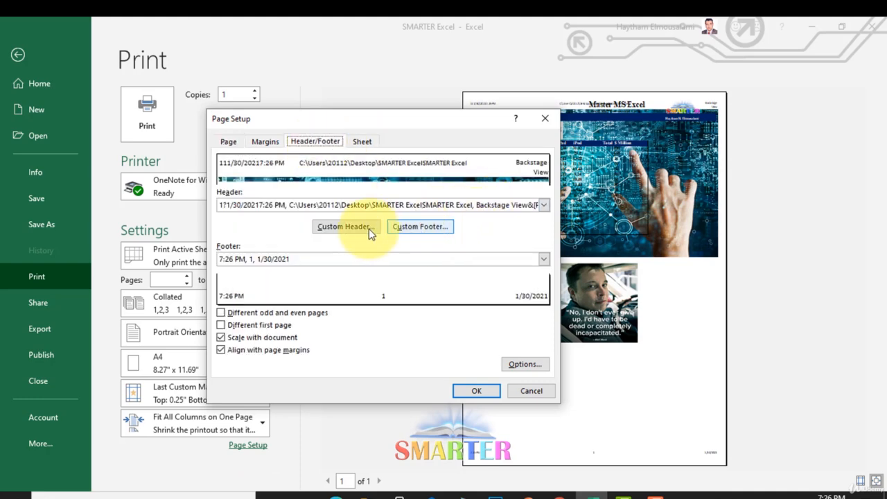
pyautogui.click(346, 227)
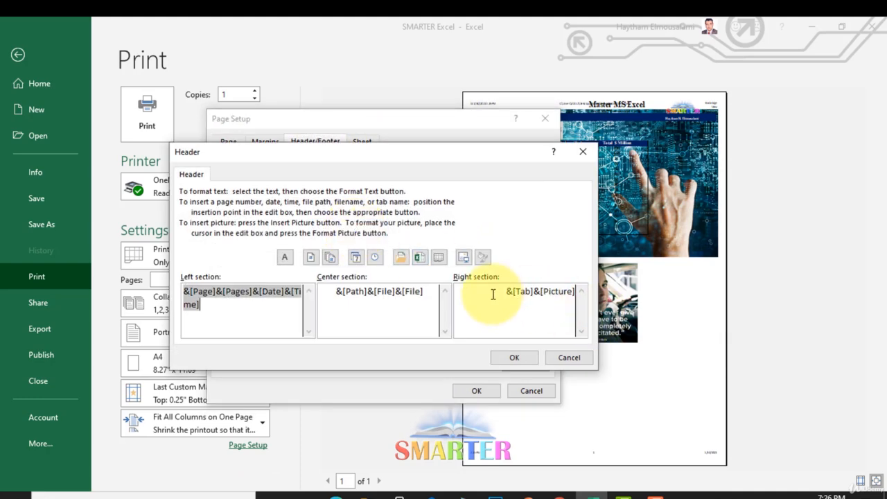
pyautogui.moveTo(493, 293); pyautogui.dragTo(590, 291)
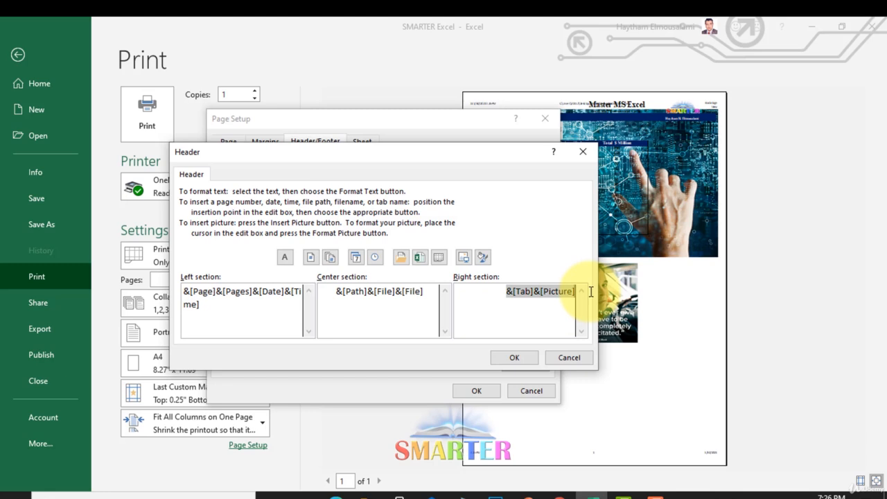
pyautogui.press('Delete')
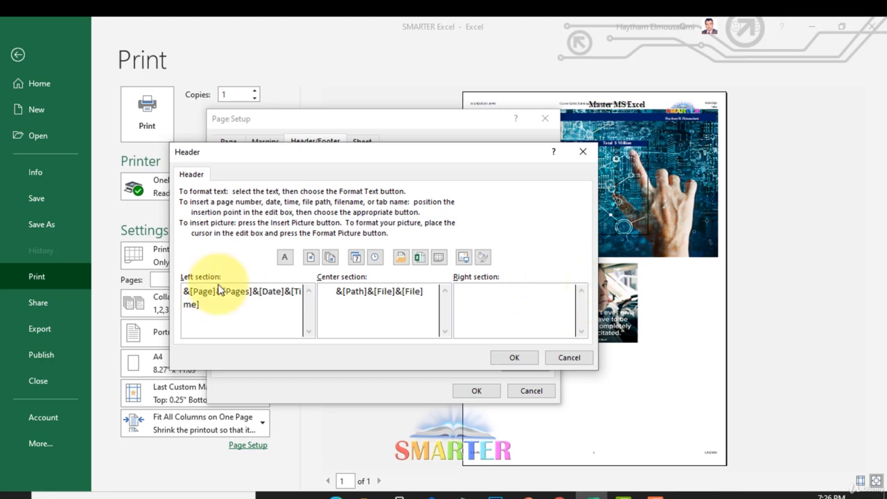
pyautogui.moveTo(188, 292); pyautogui.dragTo(275, 320)
pyautogui.press('Delete')
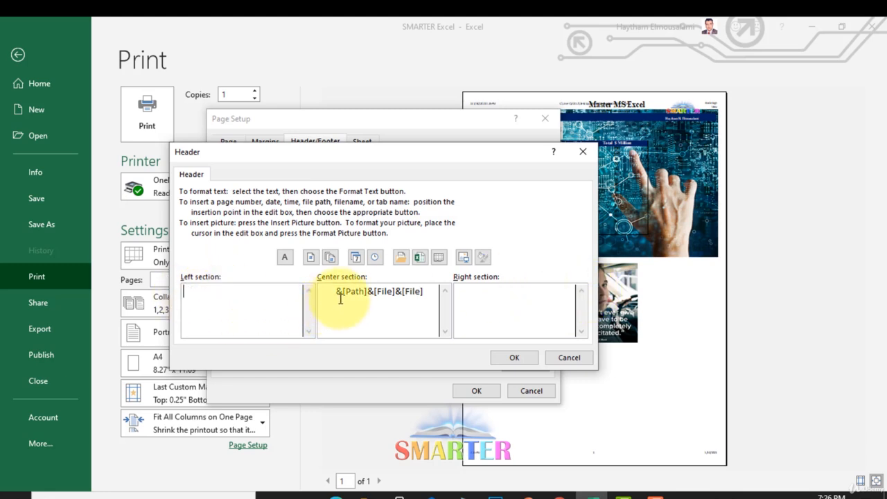
pyautogui.moveTo(336, 294); pyautogui.dragTo(442, 295)
pyautogui.press('Delete')
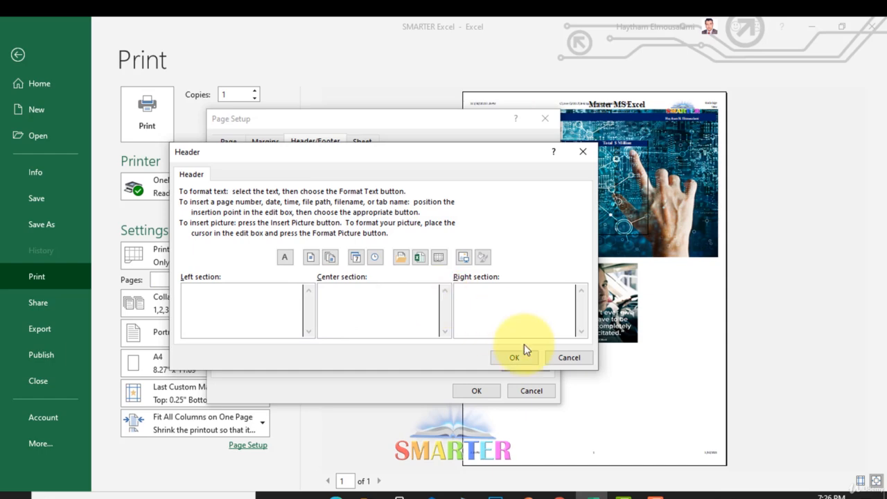
pyautogui.click(514, 357)
pyautogui.click(478, 391)
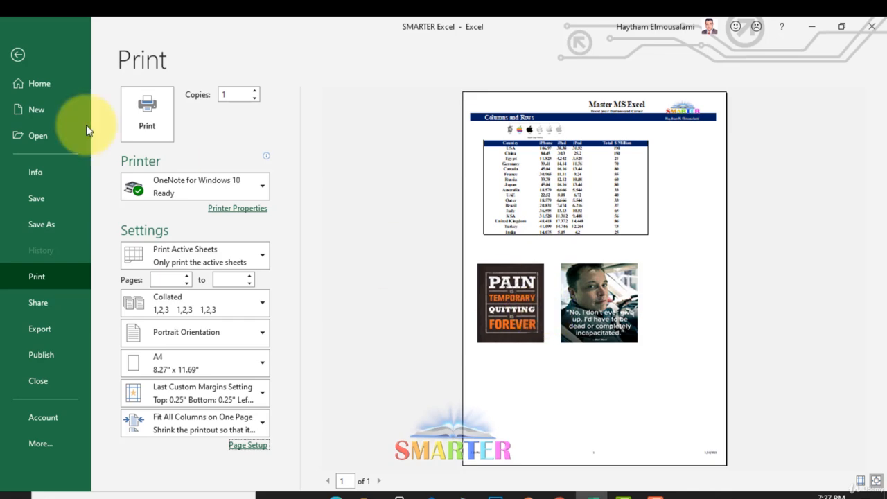
# Step: Return to the worksheet and examine its page boundaries in Page Break Preview
pyautogui.click(19, 55)
pyautogui.scroll(-7, 759, 355)
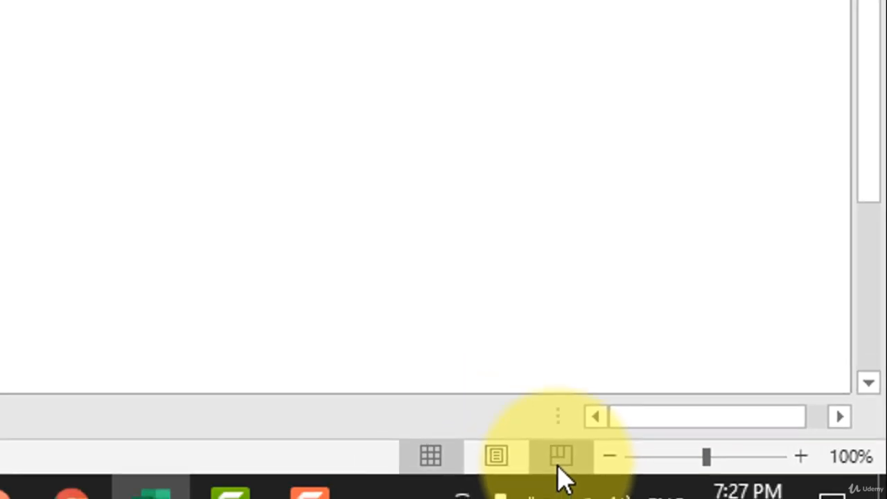
pyautogui.click(467, 461)
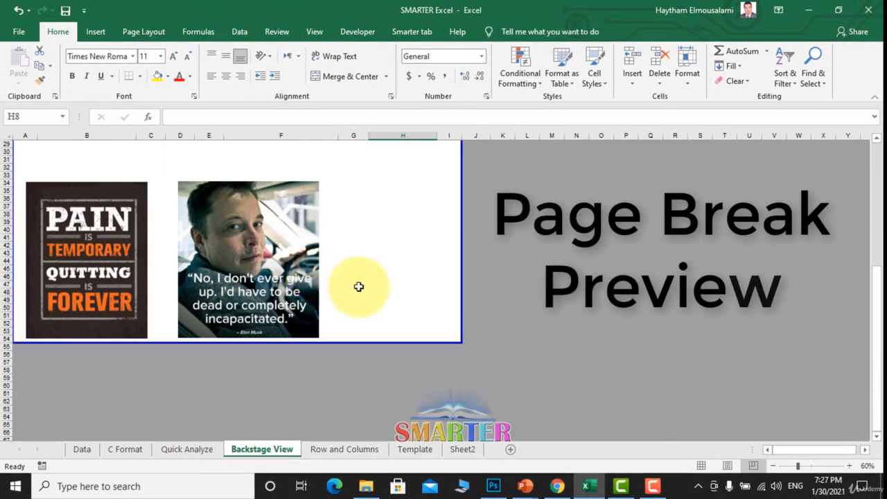
pyautogui.scroll(7, 367, 333)
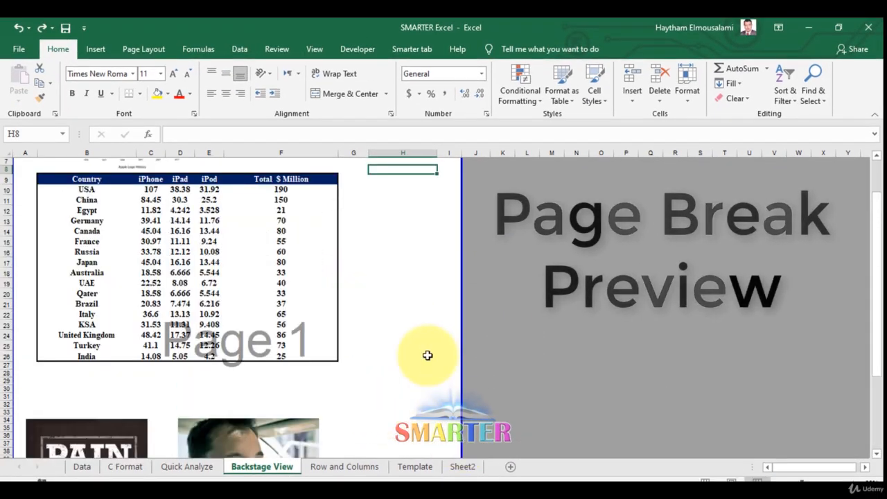
# Step: Switch back to Normal view and examine the rows between the table and the pictures, selecting row 30
pyautogui.click(702, 480)
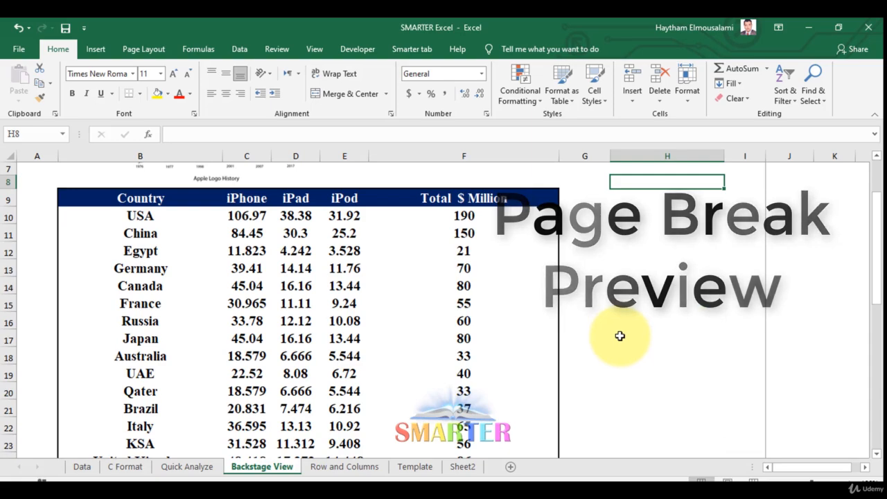
pyautogui.scroll(-4, 621, 337)
pyautogui.scroll(2, 508, 314)
pyautogui.scroll(4, 507, 314)
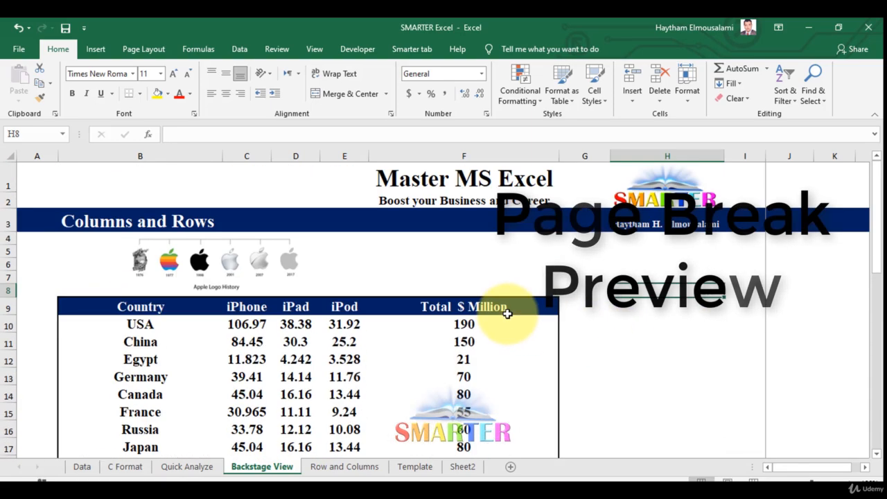
pyautogui.scroll(-4, 508, 314)
pyautogui.scroll(-4, 508, 313)
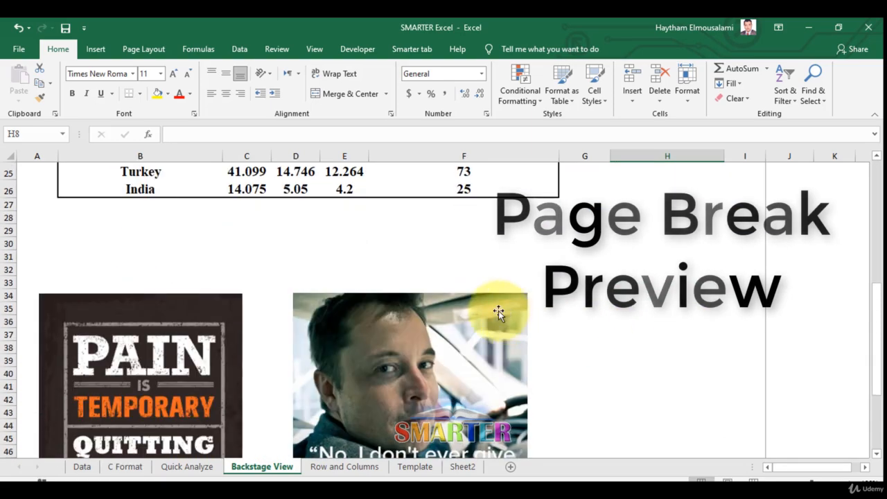
pyautogui.click(5, 244)
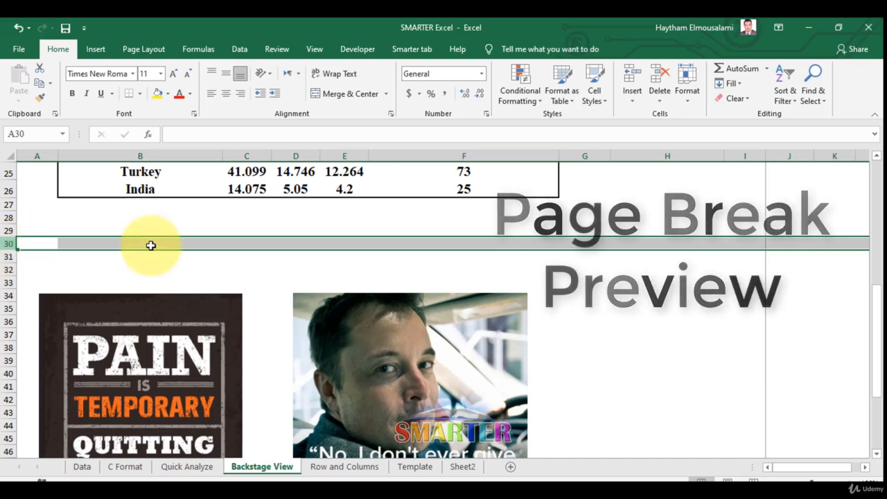
pyautogui.scroll(-2, 368, 307)
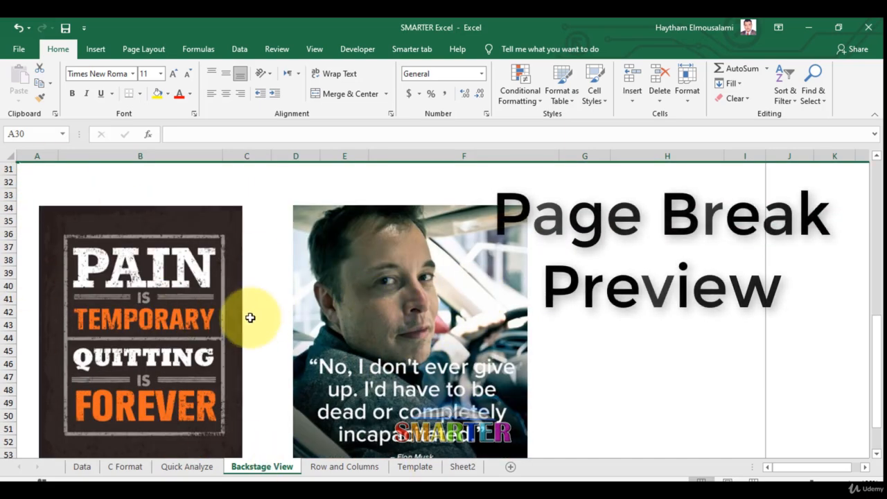
pyautogui.scroll(8, 249, 317)
pyautogui.scroll(-3, 434, 347)
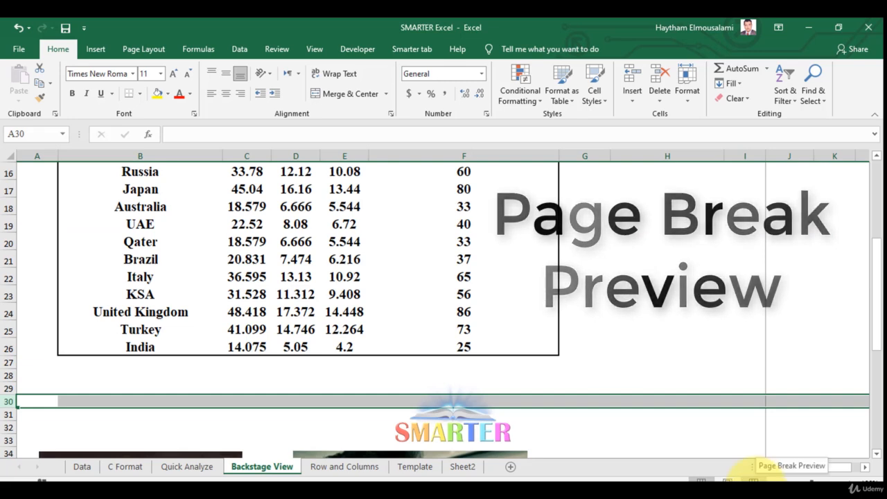
# Step: In Page Break Preview, move the sheet's lower print boundary up to just below row 29 to exclude the pictures
pyautogui.click(753, 480)
pyautogui.scroll(-5, 365, 303)
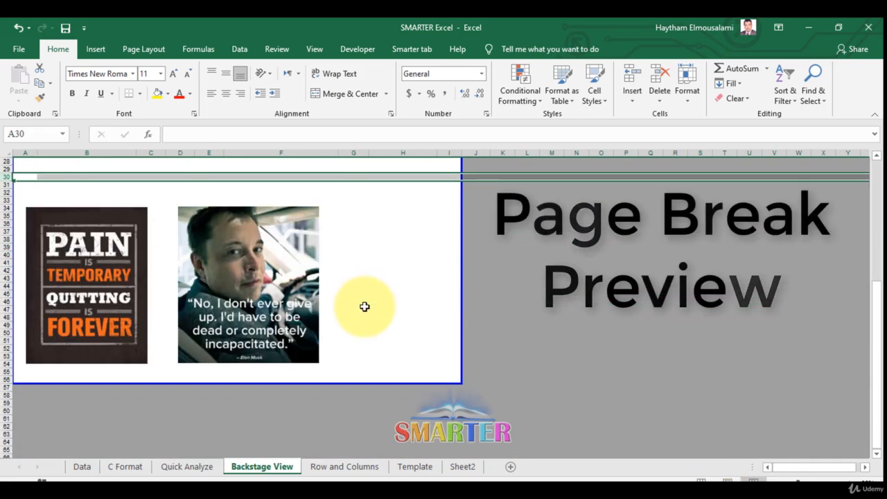
pyautogui.moveTo(374, 357)
pyautogui.mouseDown()
pyautogui.moveTo(378, 168)
pyautogui.moveTo(386, 385)
pyautogui.moveTo(386, 368)
pyautogui.mouseUp()
pyautogui.click(392, 345)
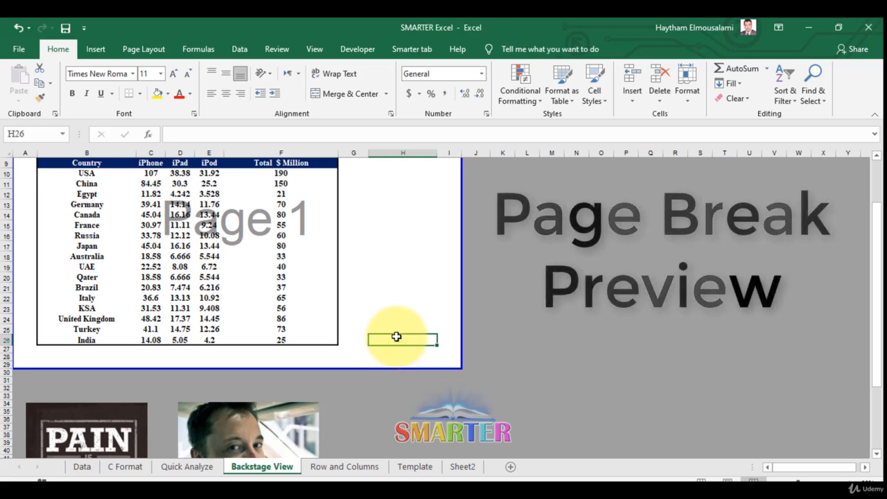
# Step: Set the sheet's print orientation to Landscape Orientation
pyautogui.hotkey('ctrl', 'p')
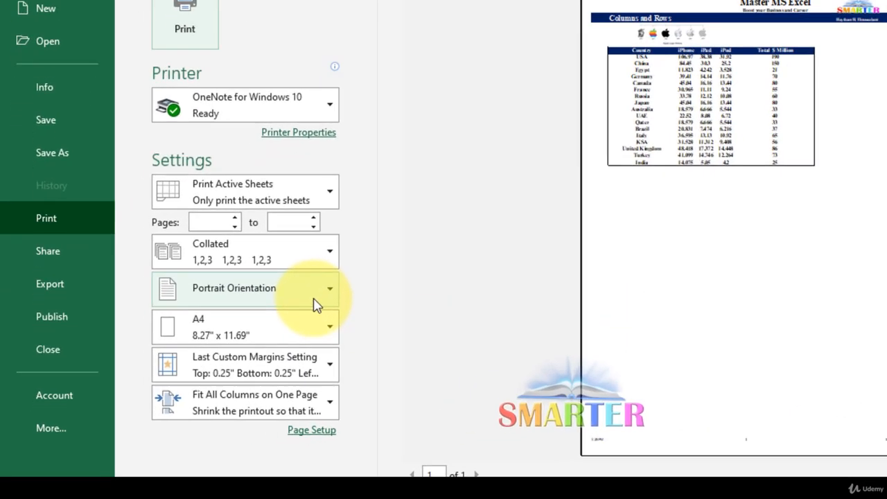
pyautogui.click(248, 340)
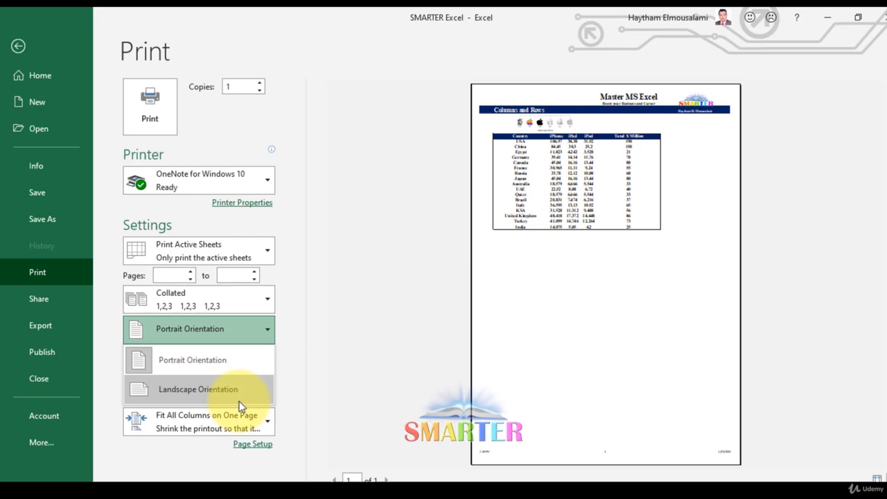
pyautogui.click(239, 402)
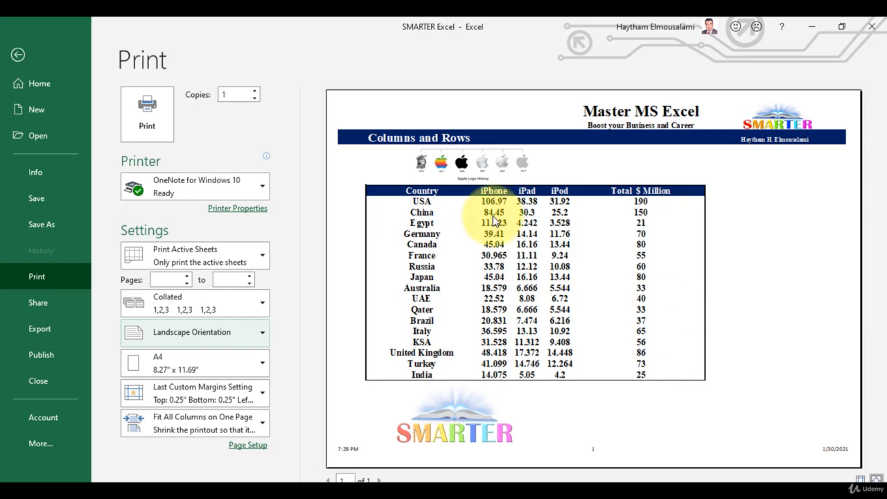
# Step: Select the country sales table B9:F26 on the worksheet and set the print range to Print Selection
pyautogui.click(18, 55)
pyautogui.scroll(3, 319, 270)
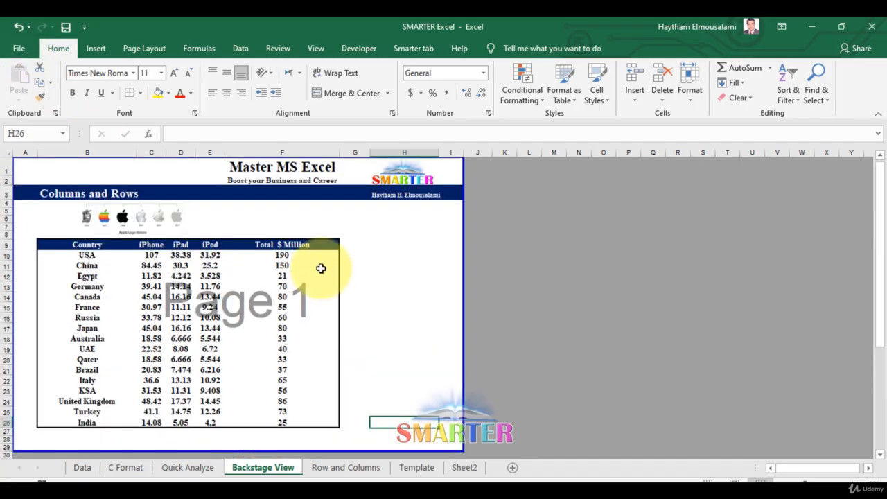
pyautogui.scroll(-2, 326, 262)
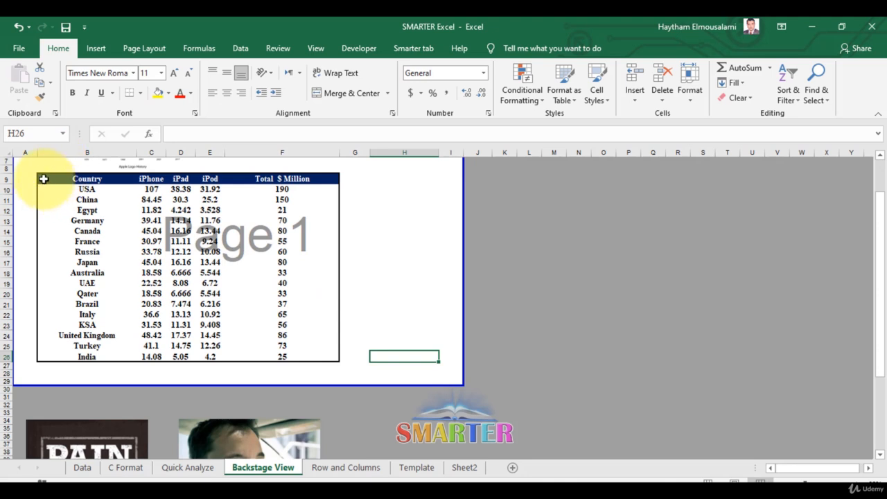
pyautogui.moveTo(44, 177); pyautogui.dragTo(291, 355)
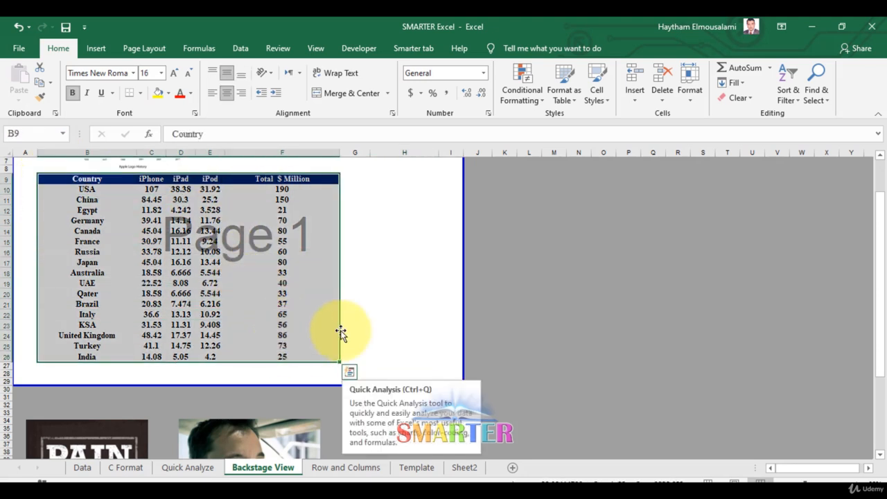
pyautogui.hotkey('ctrl', 'p')
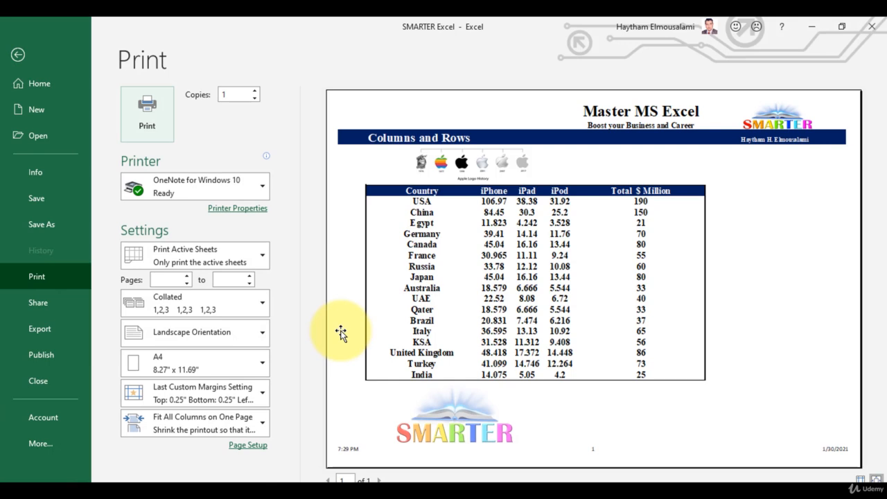
pyautogui.click(213, 263)
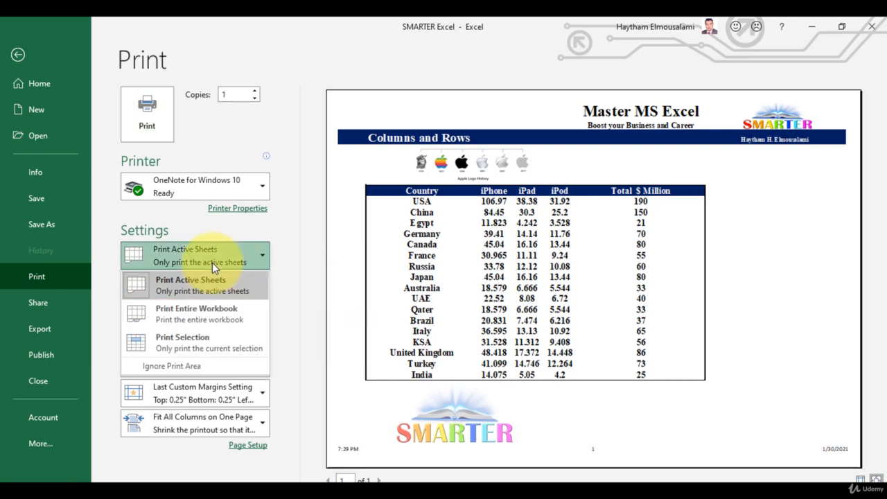
pyautogui.click(221, 346)
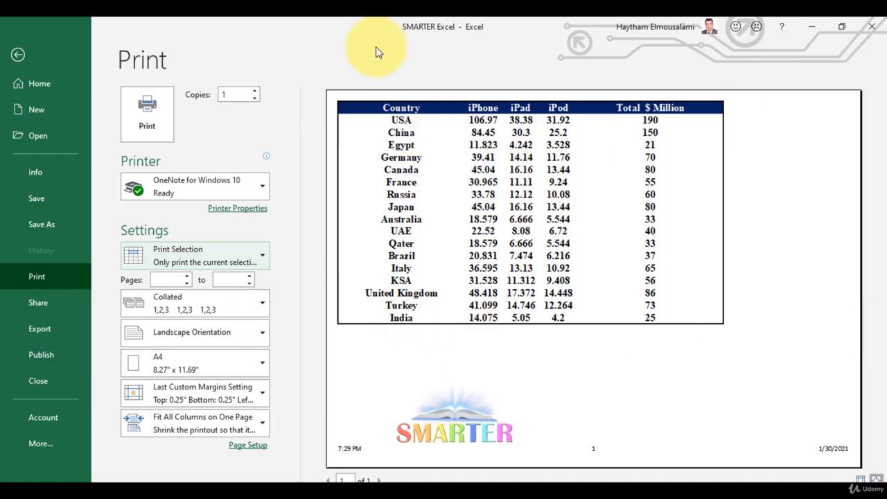
# Step: Center the printout on the page both horizontally and vertically in Page Setup
pyautogui.click(251, 446)
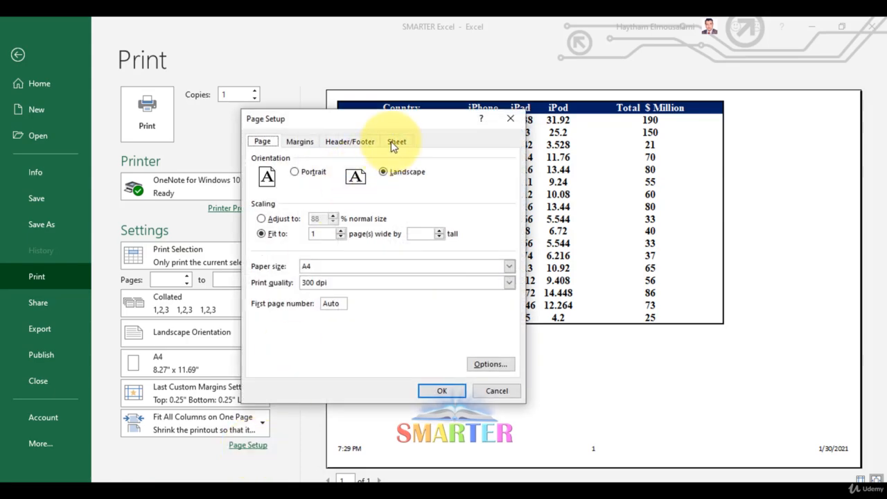
pyautogui.click(299, 146)
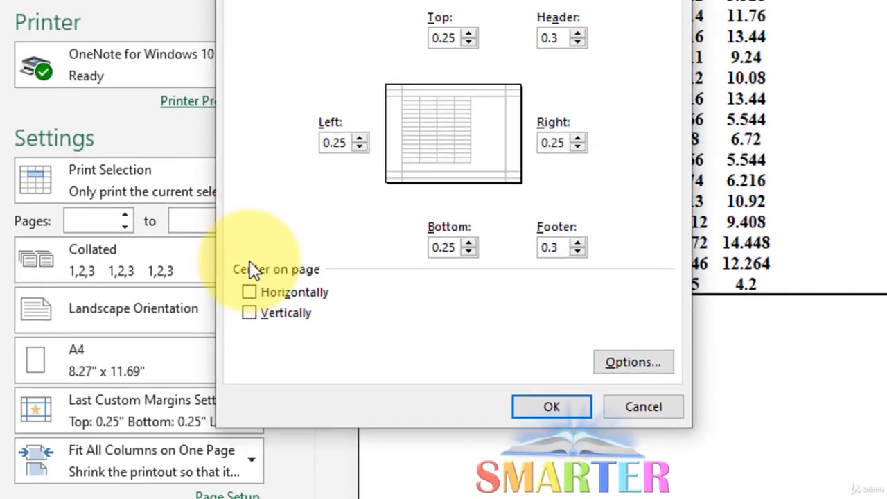
pyautogui.click(255, 319)
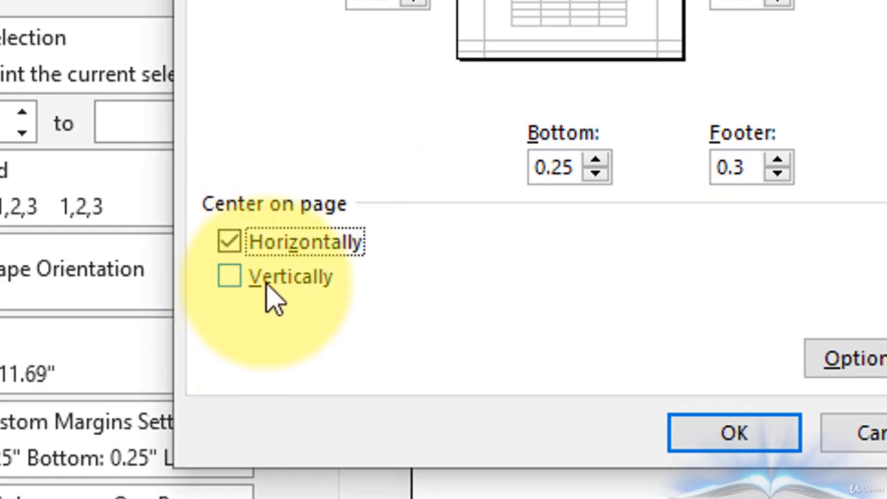
pyautogui.click(288, 281)
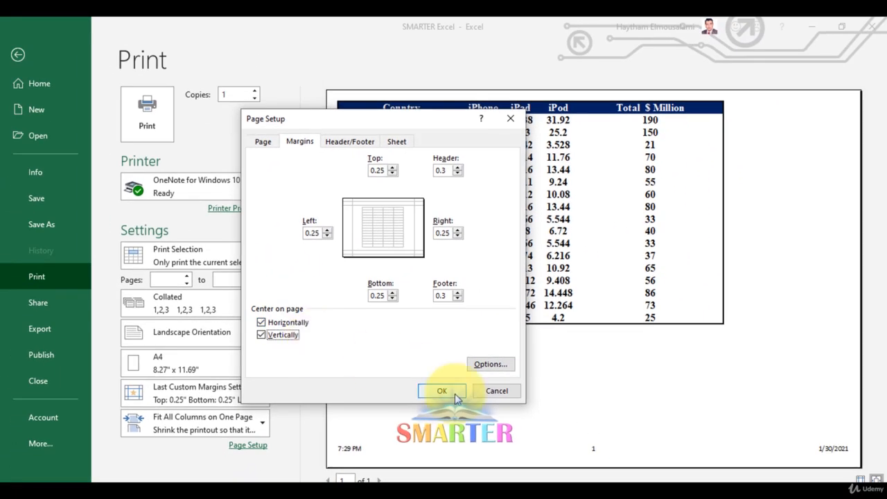
pyautogui.click(441, 391)
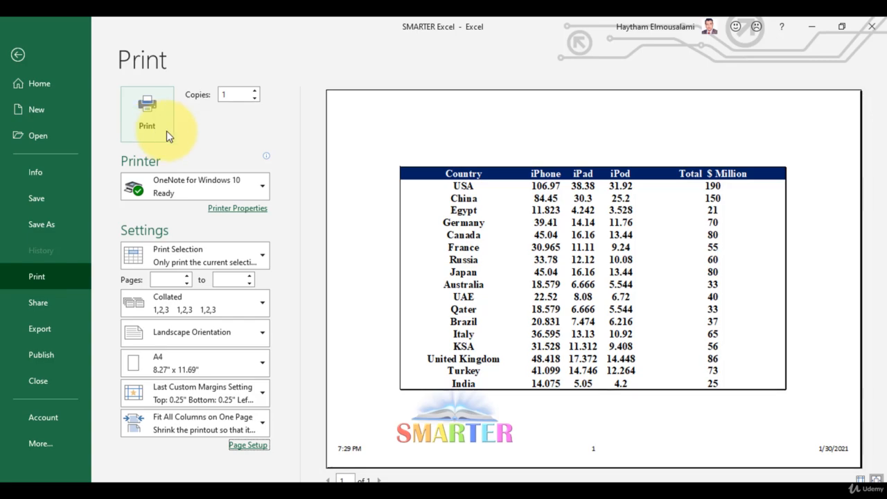
# Step: Try Portrait orientation and Adjust to scaling in Page Setup, returning to Landscape, Fit to 1 page wide and A4 paper
pyautogui.click(260, 448)
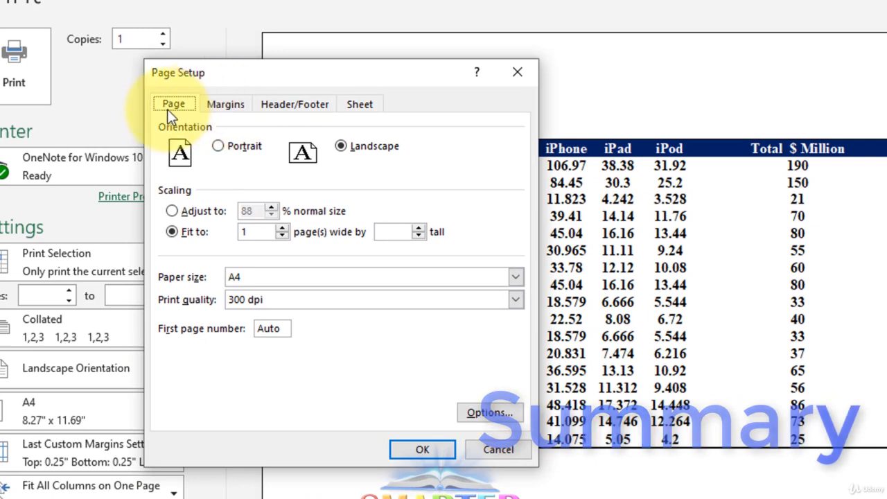
pyautogui.click(226, 150)
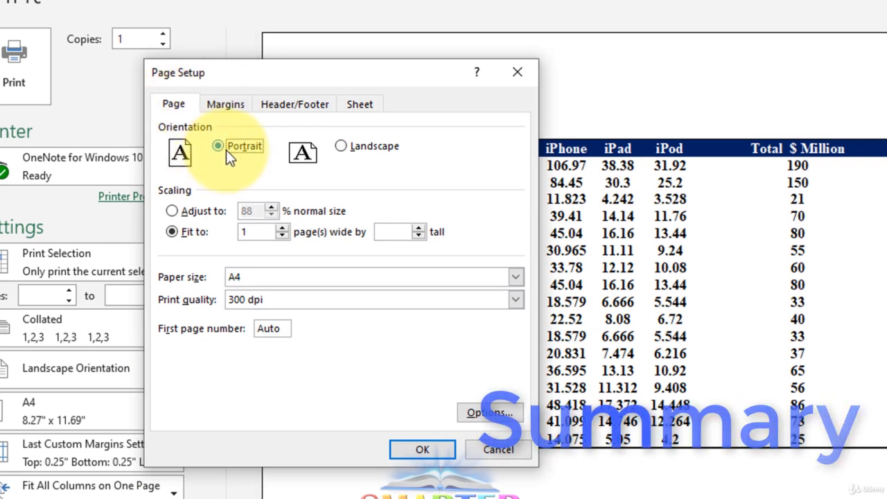
pyautogui.click(365, 151)
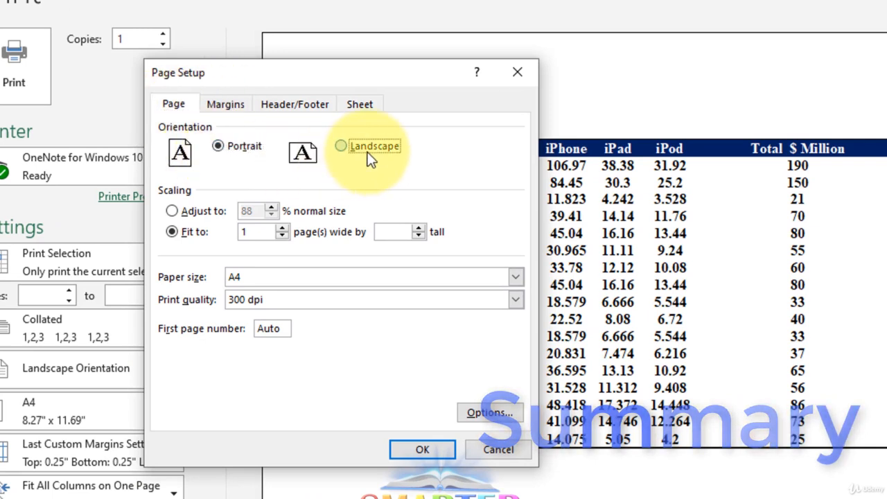
pyautogui.click(204, 213)
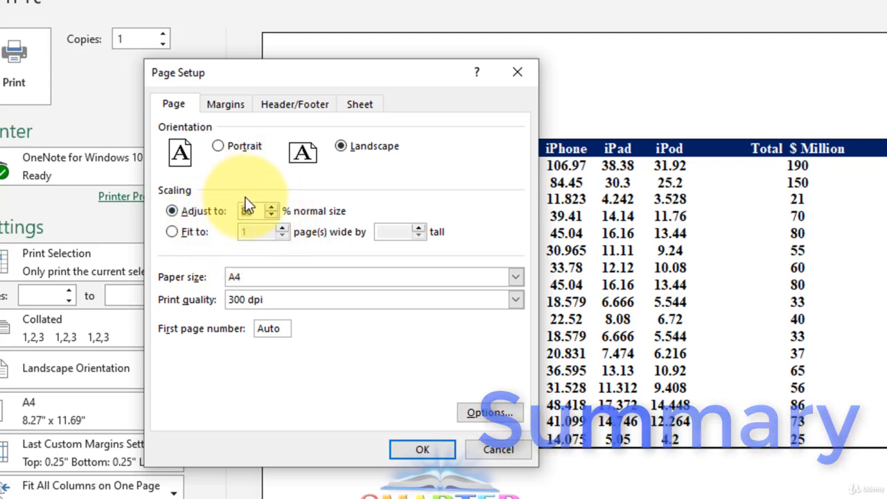
pyautogui.click(185, 231)
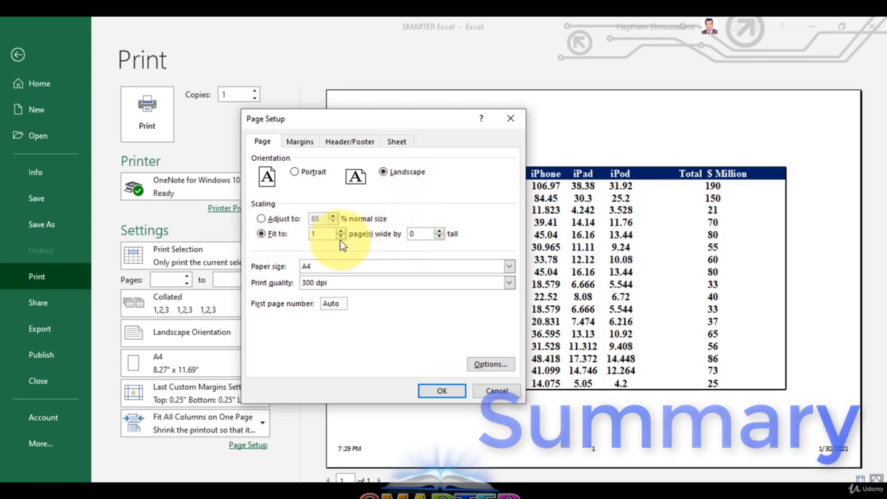
pyautogui.click(346, 267)
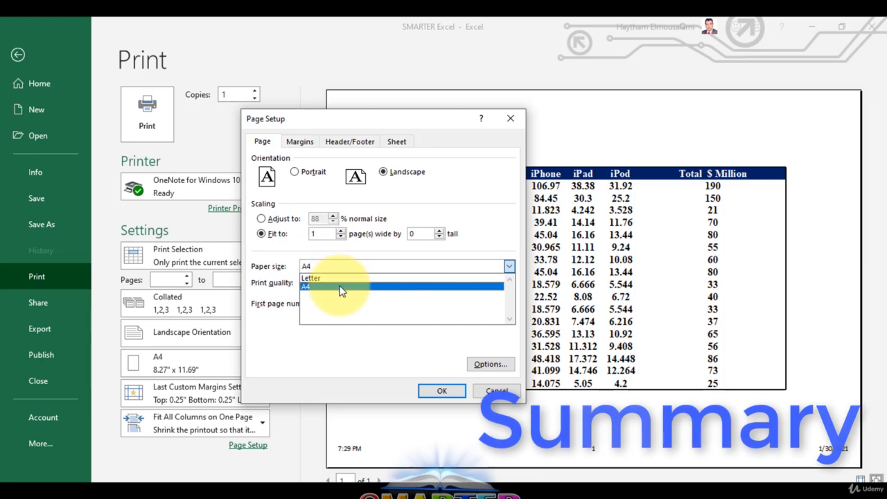
pyautogui.click(340, 287)
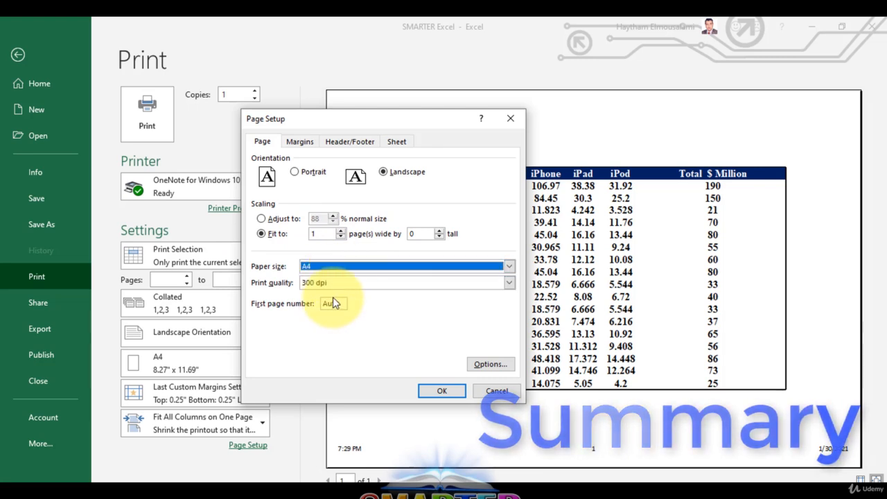
# Step: Review the margin settings and the custom header and footer sections in Page Setup without editing them, and close the dialog
pyautogui.click(300, 142)
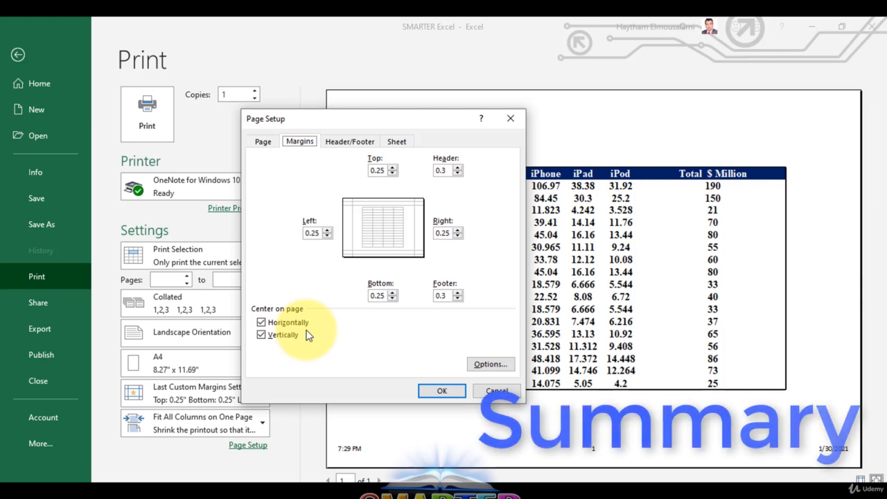
pyautogui.click(354, 138)
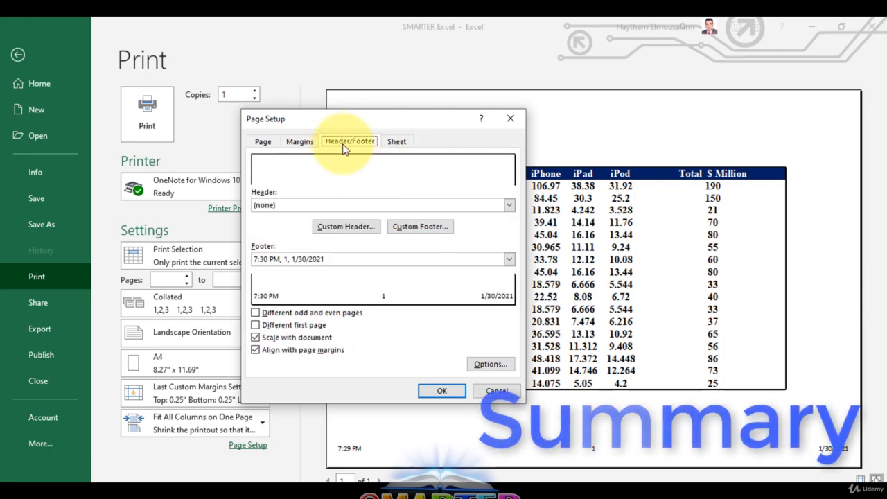
pyautogui.click(346, 226)
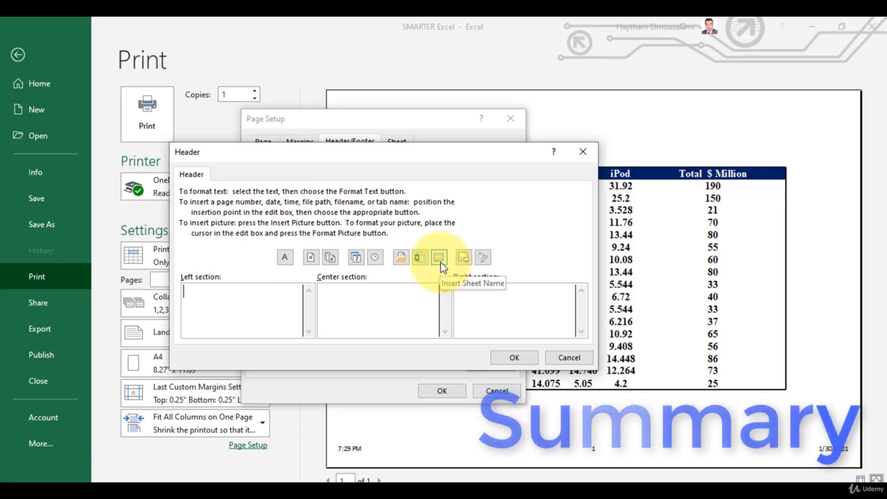
pyautogui.click(582, 151)
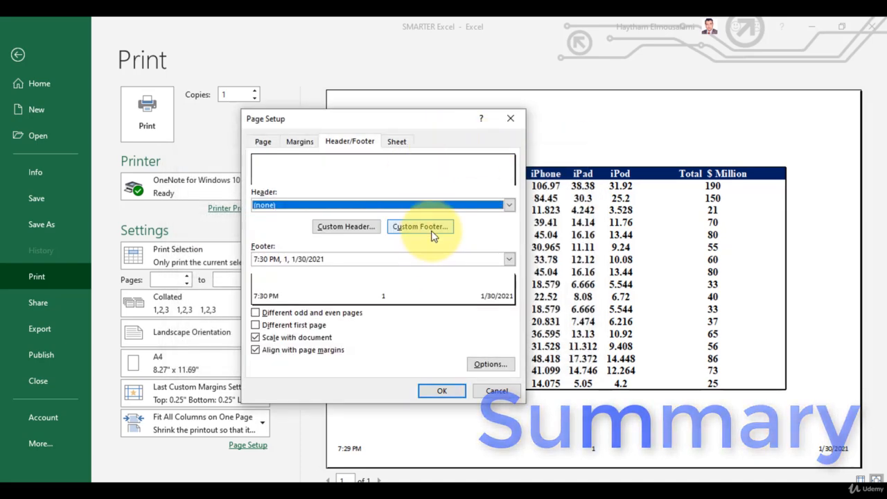
pyautogui.click(421, 227)
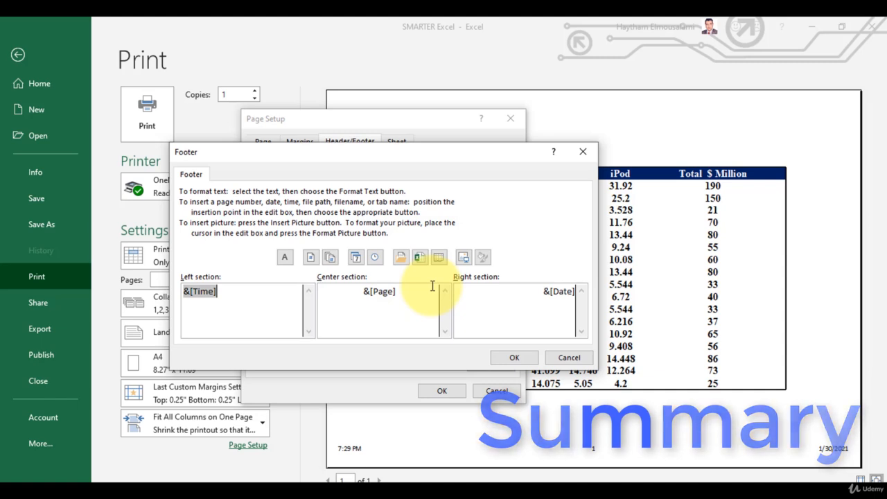
pyautogui.click(583, 151)
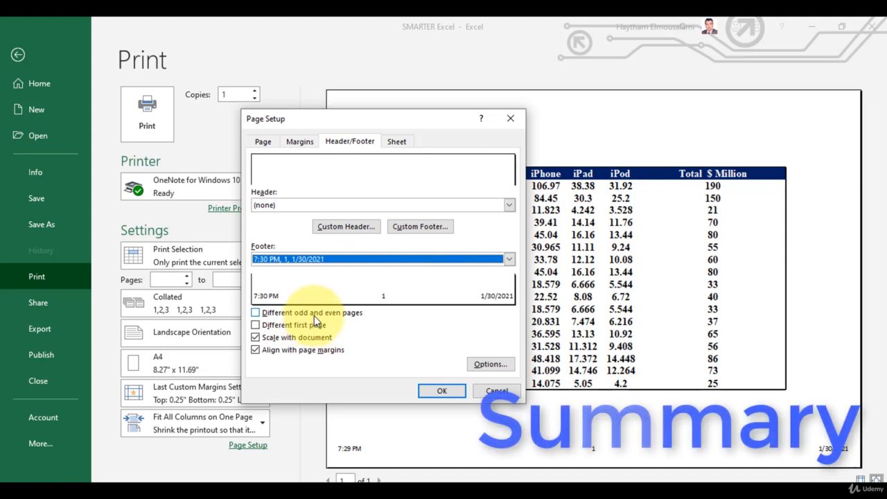
pyautogui.click(429, 390)
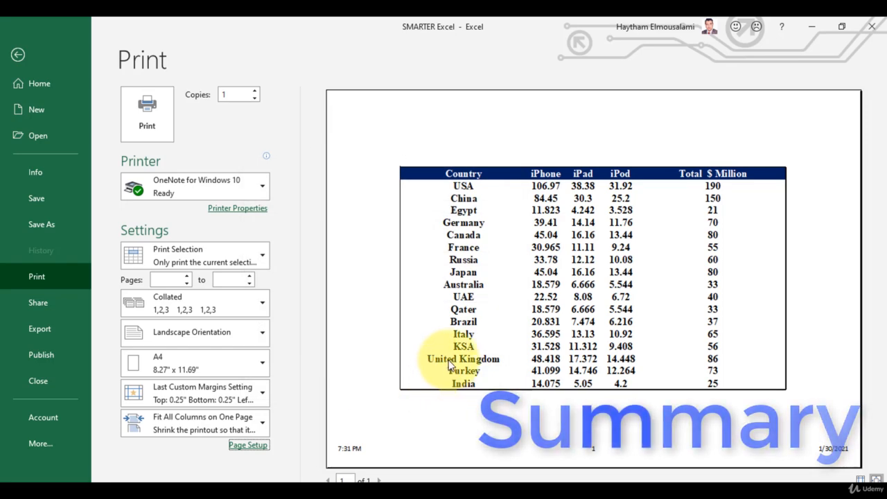
# Step: Return to the worksheet and examine the print range and the pictures below it in Page Break Preview
pyautogui.click(16, 58)
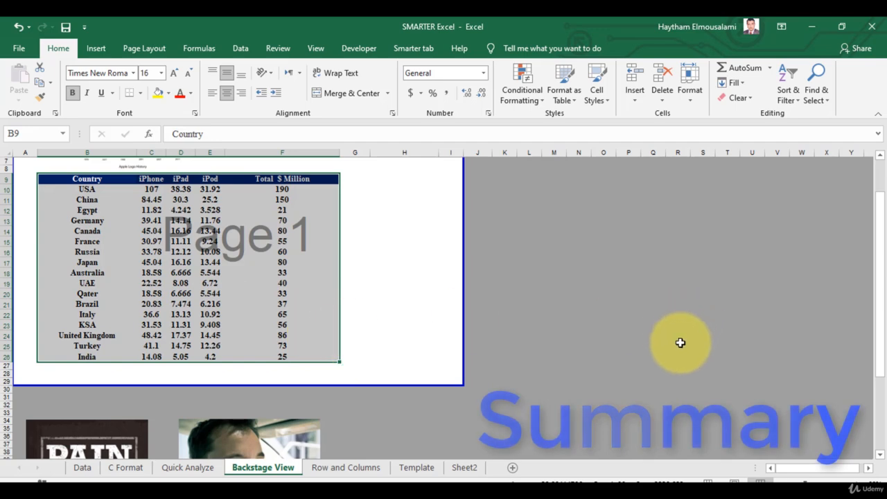
pyautogui.scroll(-6, 596, 332)
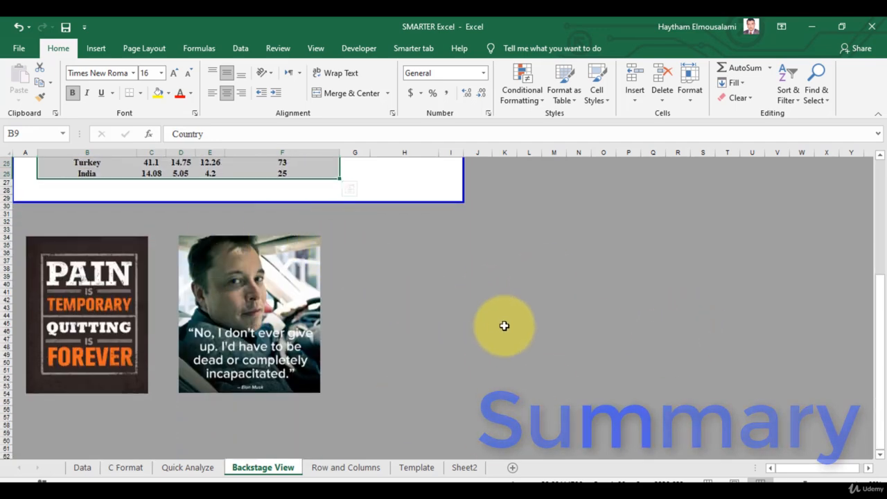
pyautogui.scroll(8, 504, 322)
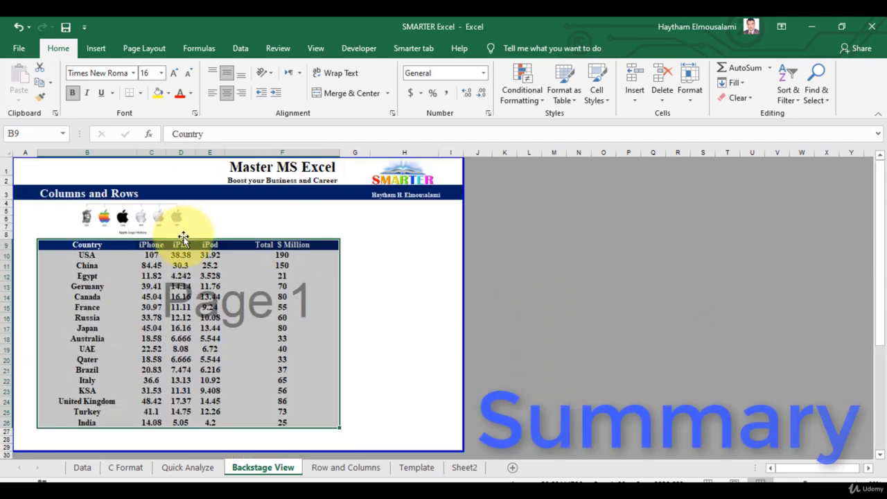
pyautogui.scroll(-3, 224, 356)
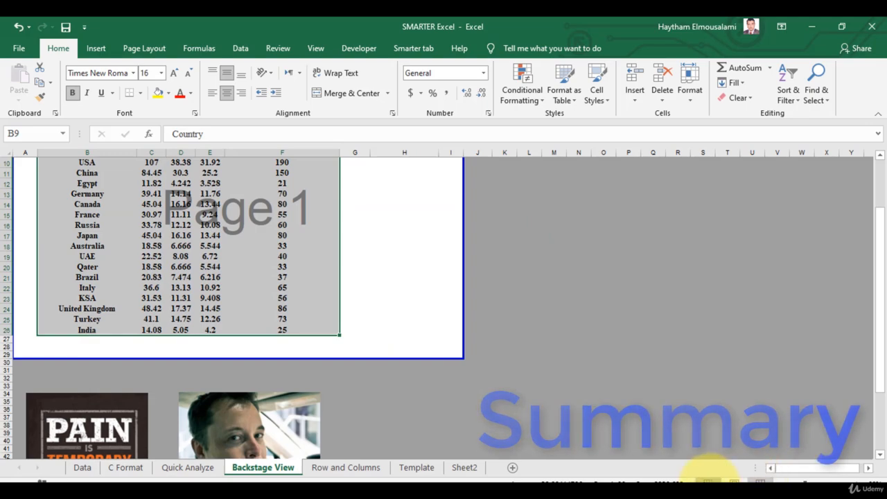
# Step: Switch to Normal view and examine the sheet's print boundary lines around the table and above the pictures
pyautogui.click(705, 482)
pyautogui.scroll(-10, 454, 323)
pyautogui.scroll(6, 468, 323)
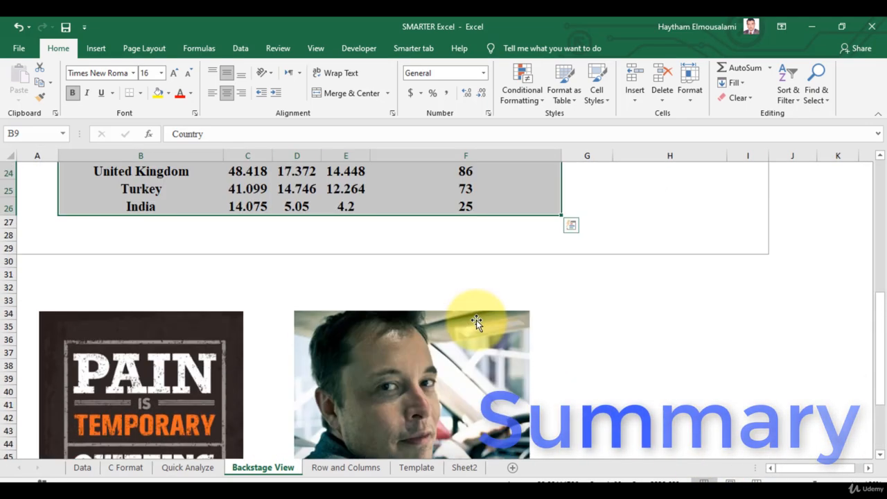
pyautogui.scroll(8, 476, 321)
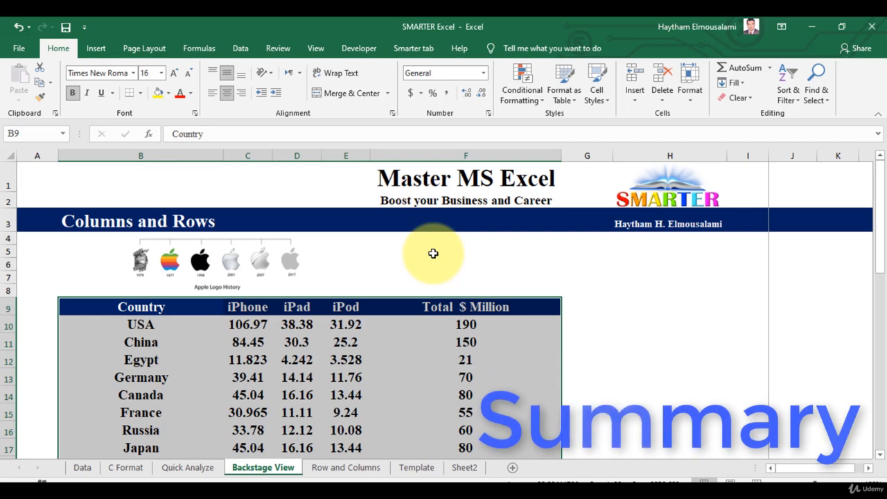
pyautogui.scroll(-2, 434, 254)
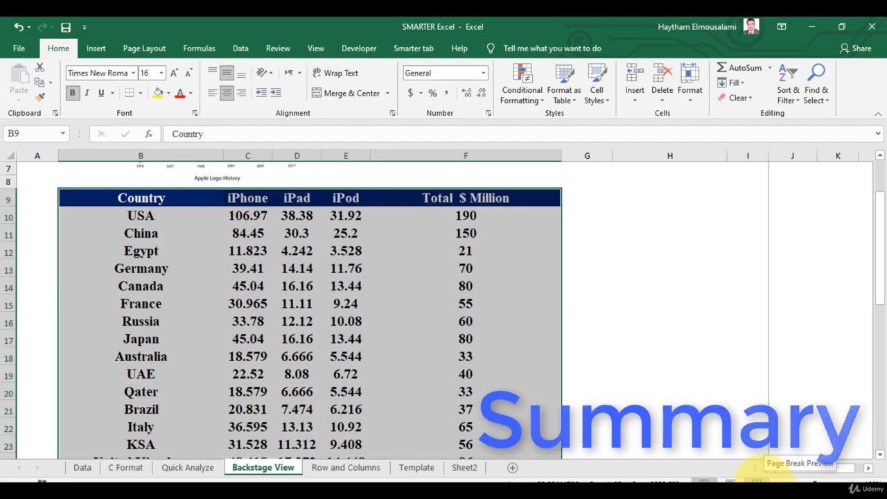
pyautogui.scroll(-4, 560, 312)
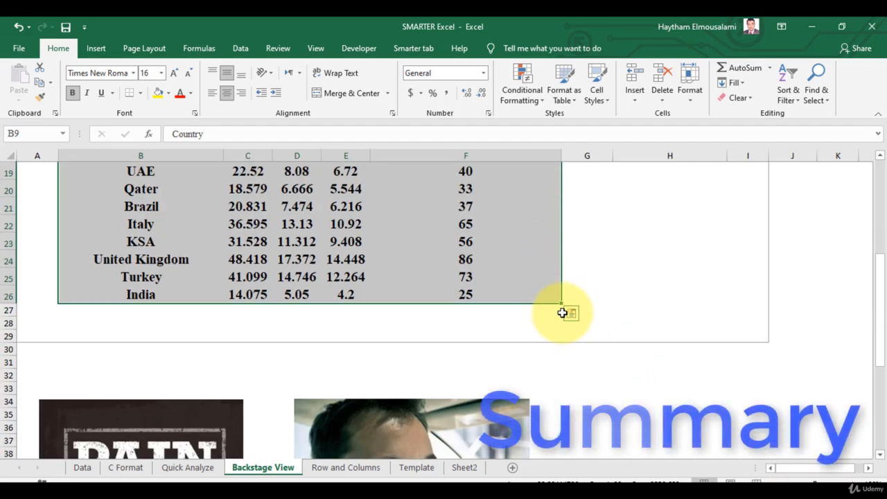